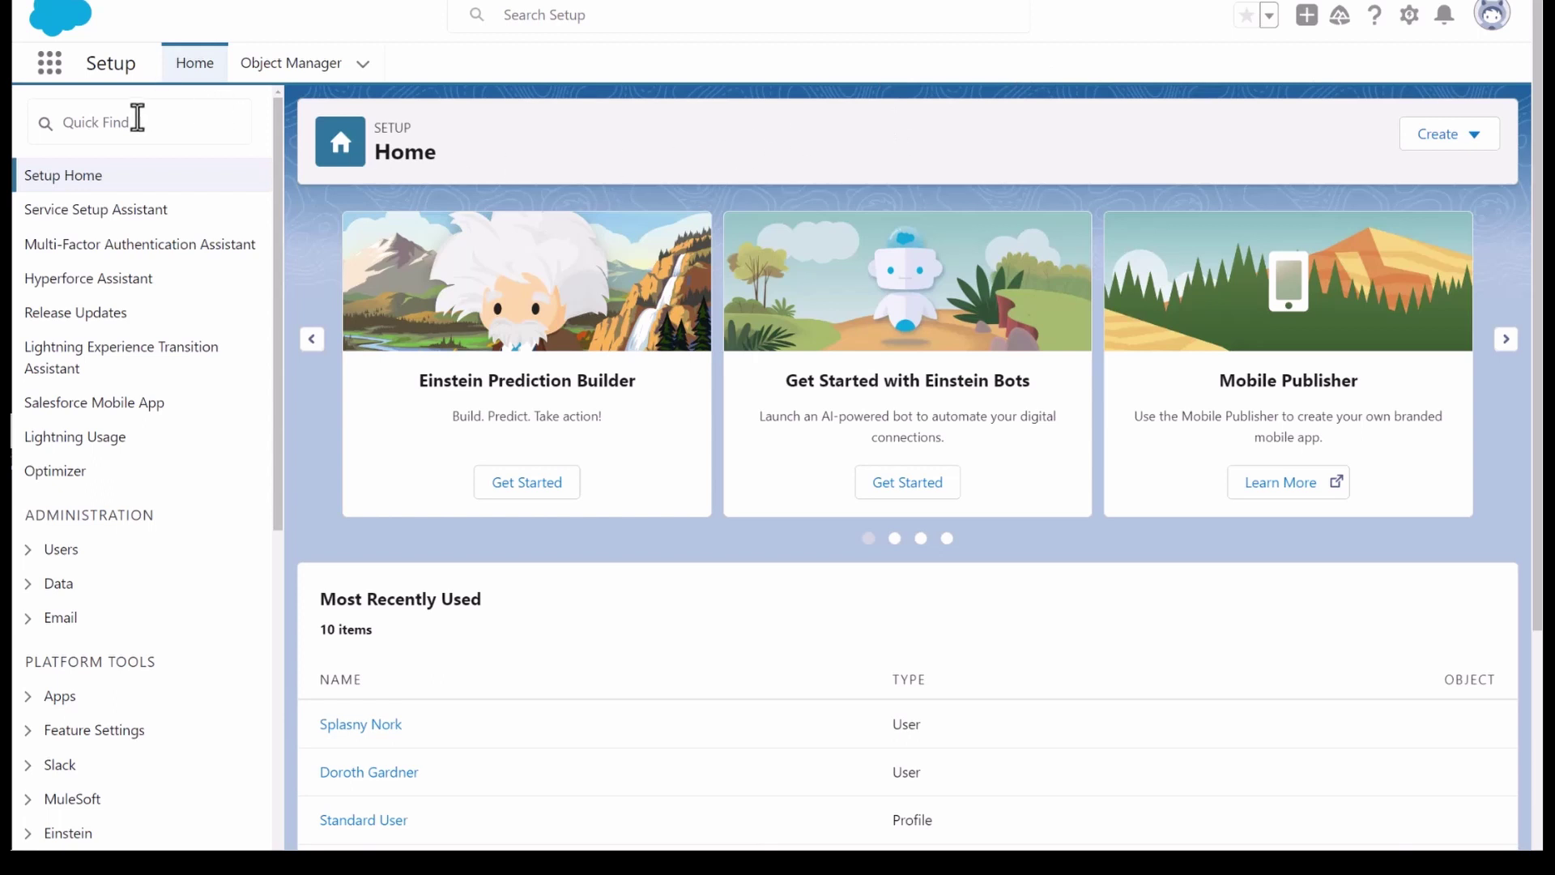
# - Search Quick Find for 'users' and open the All Users list
pyautogui.click(139, 119)
pyautogui.write('users')
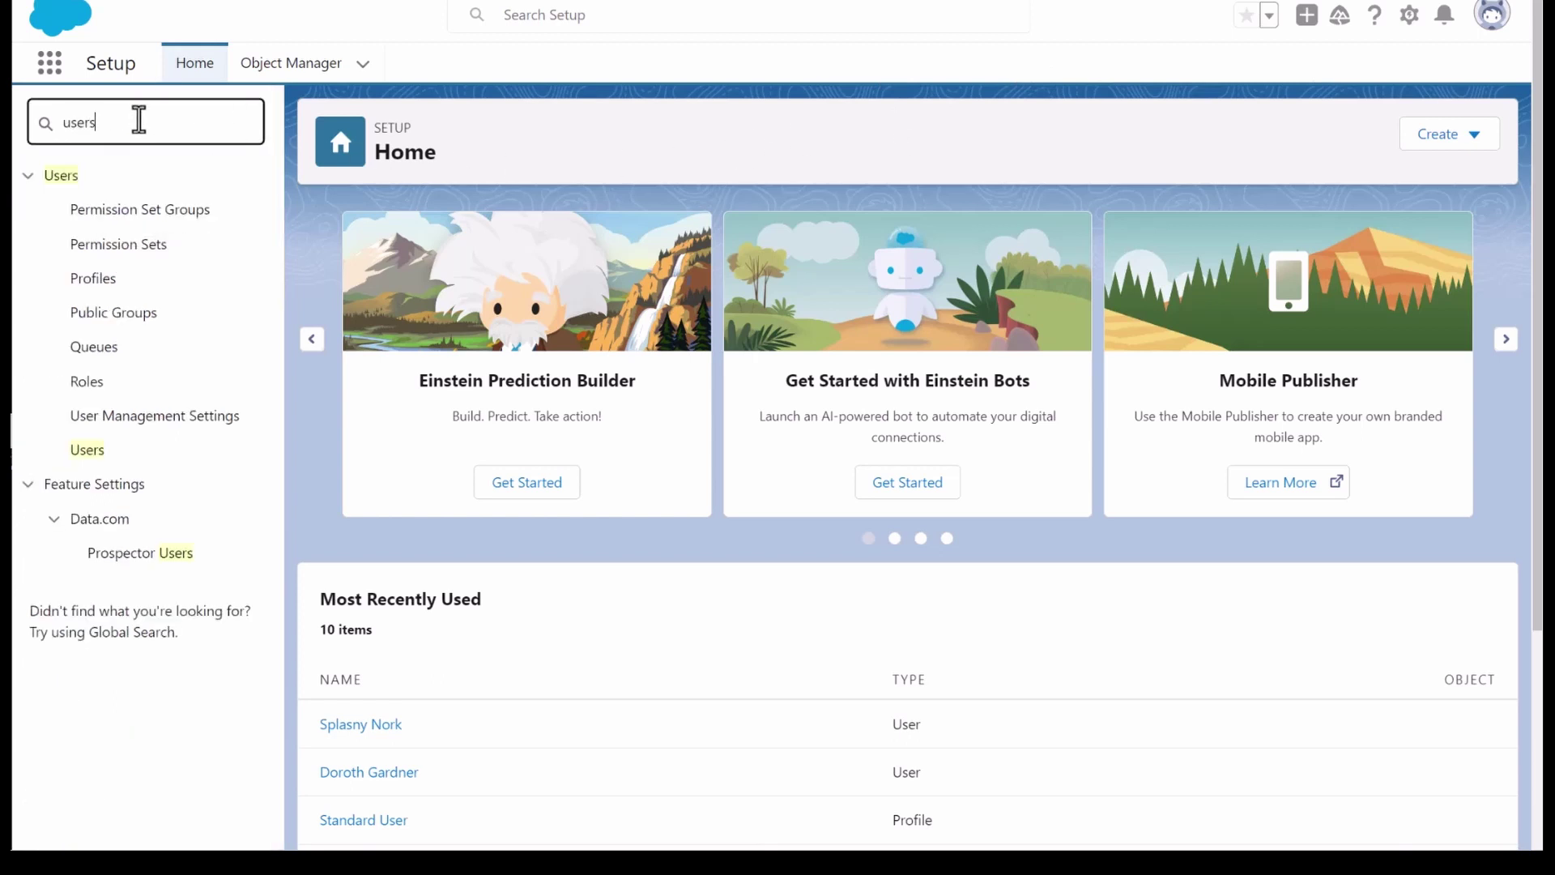
pyautogui.click(89, 456)
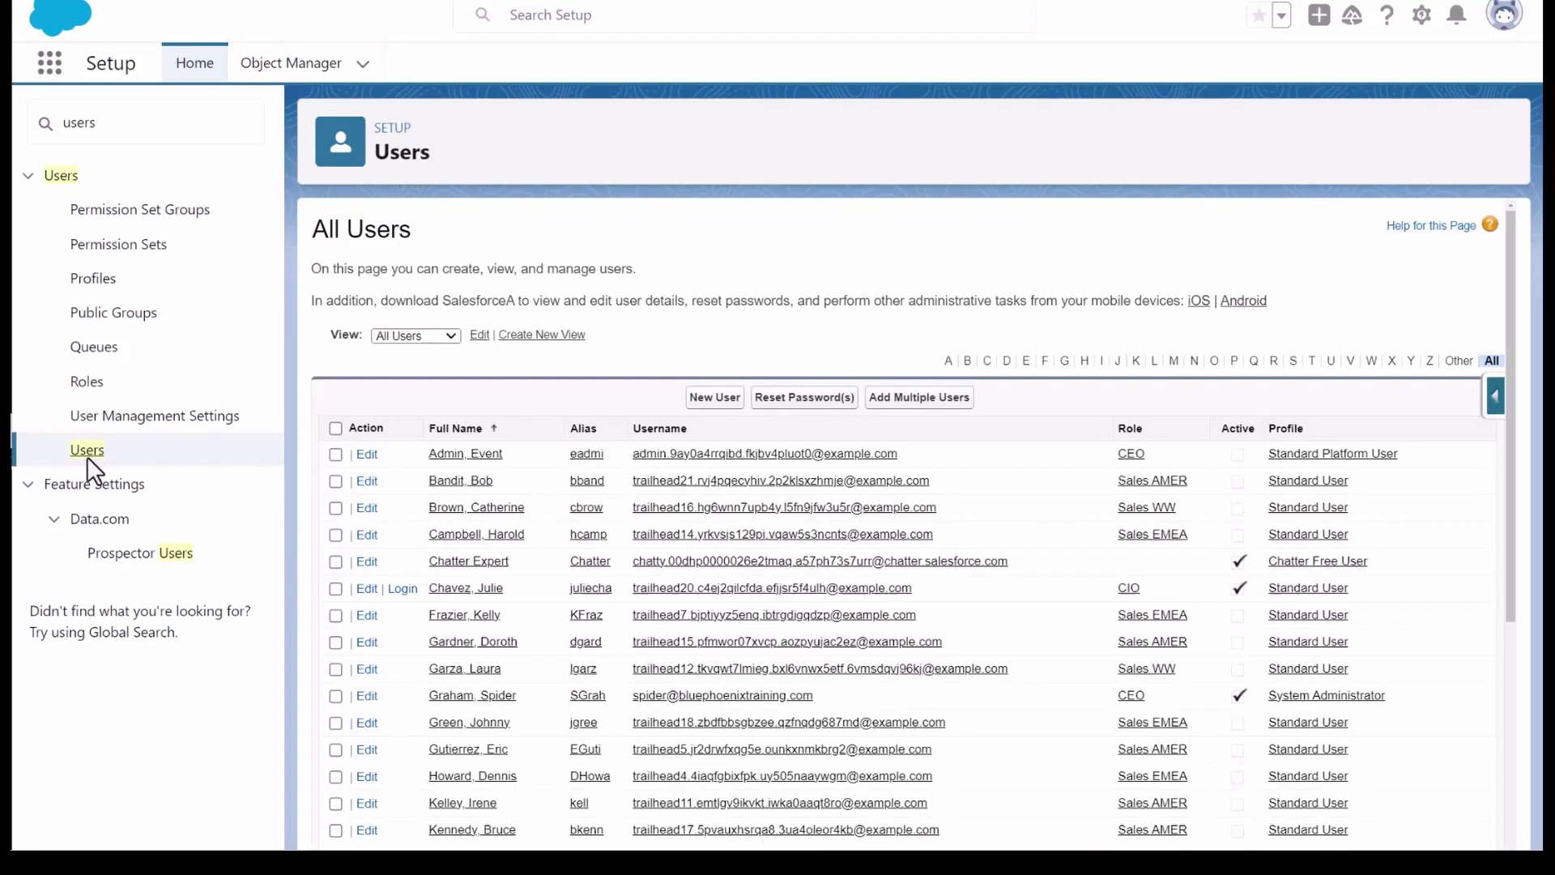
pyautogui.scroll(-1, 821, 557)
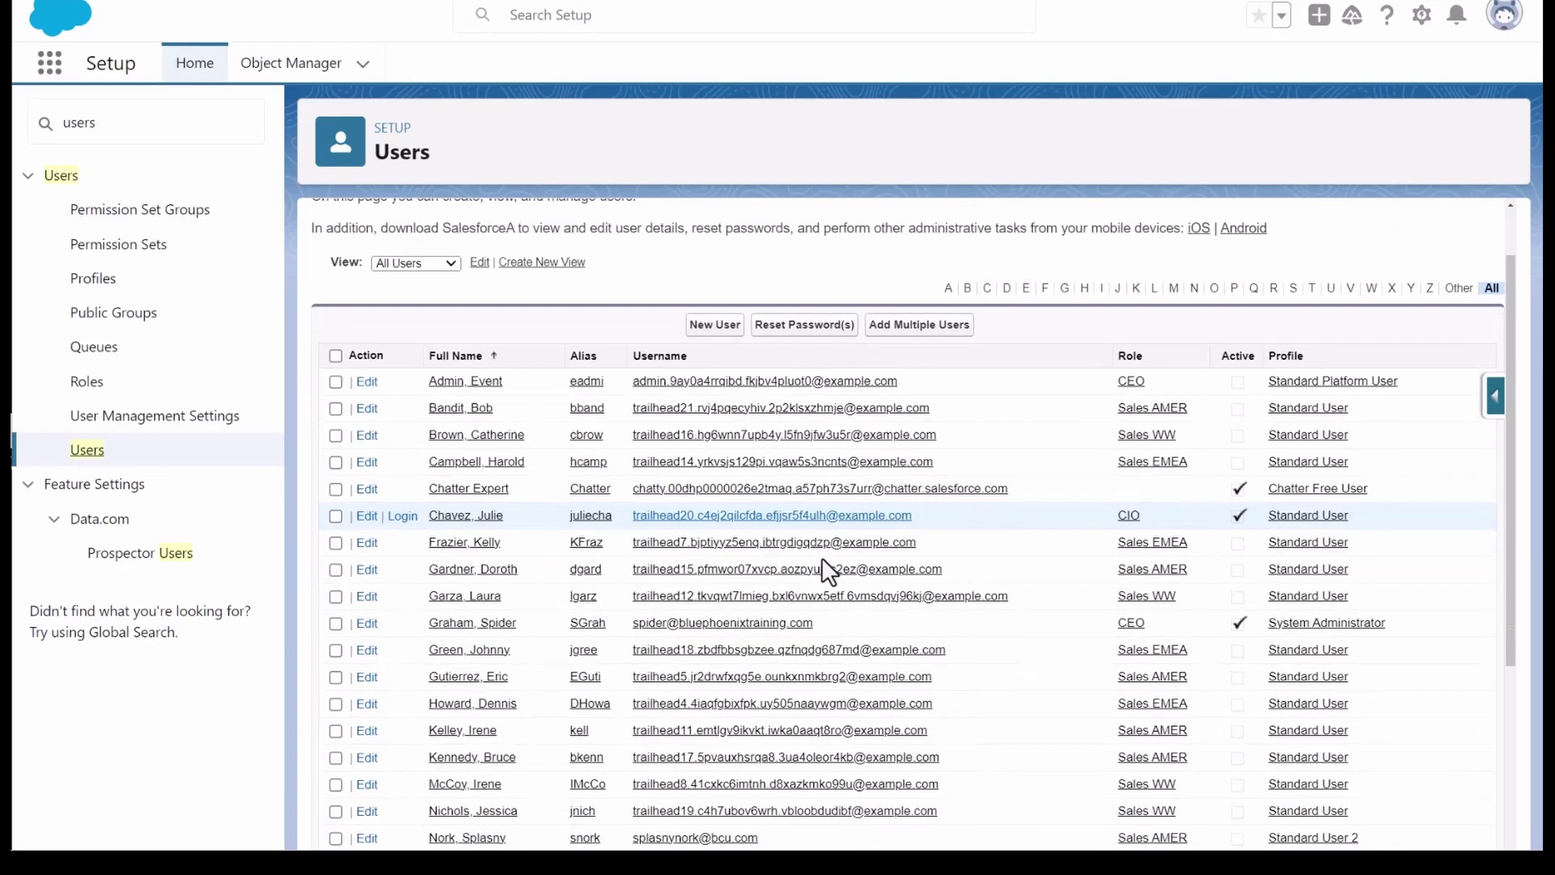
pyautogui.scroll(-1, 772, 466)
pyautogui.scroll(-3, 773, 469)
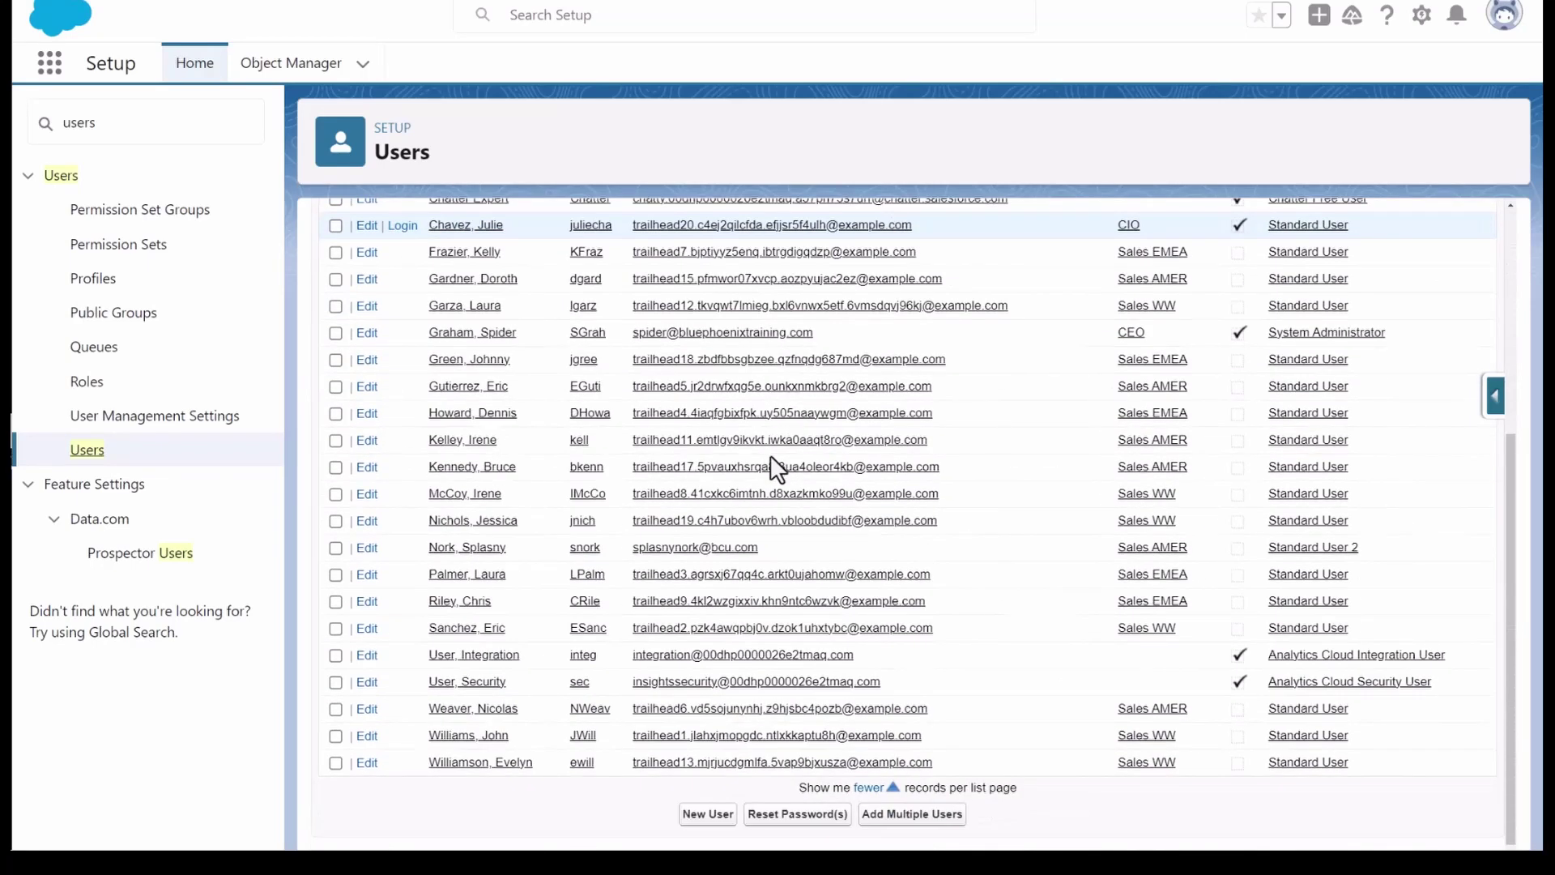
pyautogui.scroll(4, 774, 468)
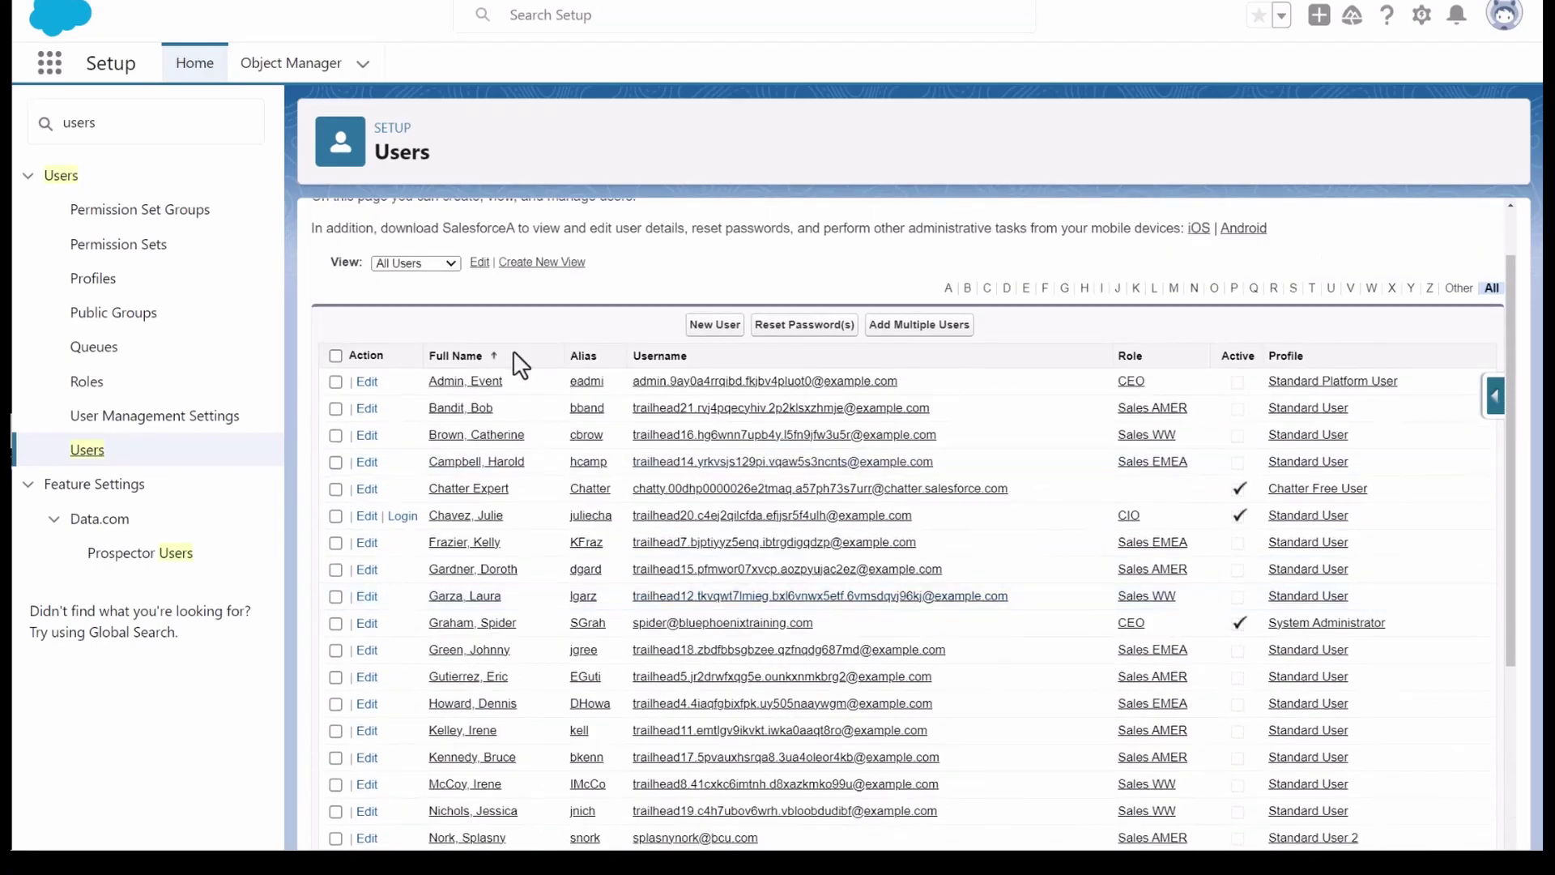
pyautogui.scroll(-5, 572, 502)
pyautogui.scroll(6, 571, 502)
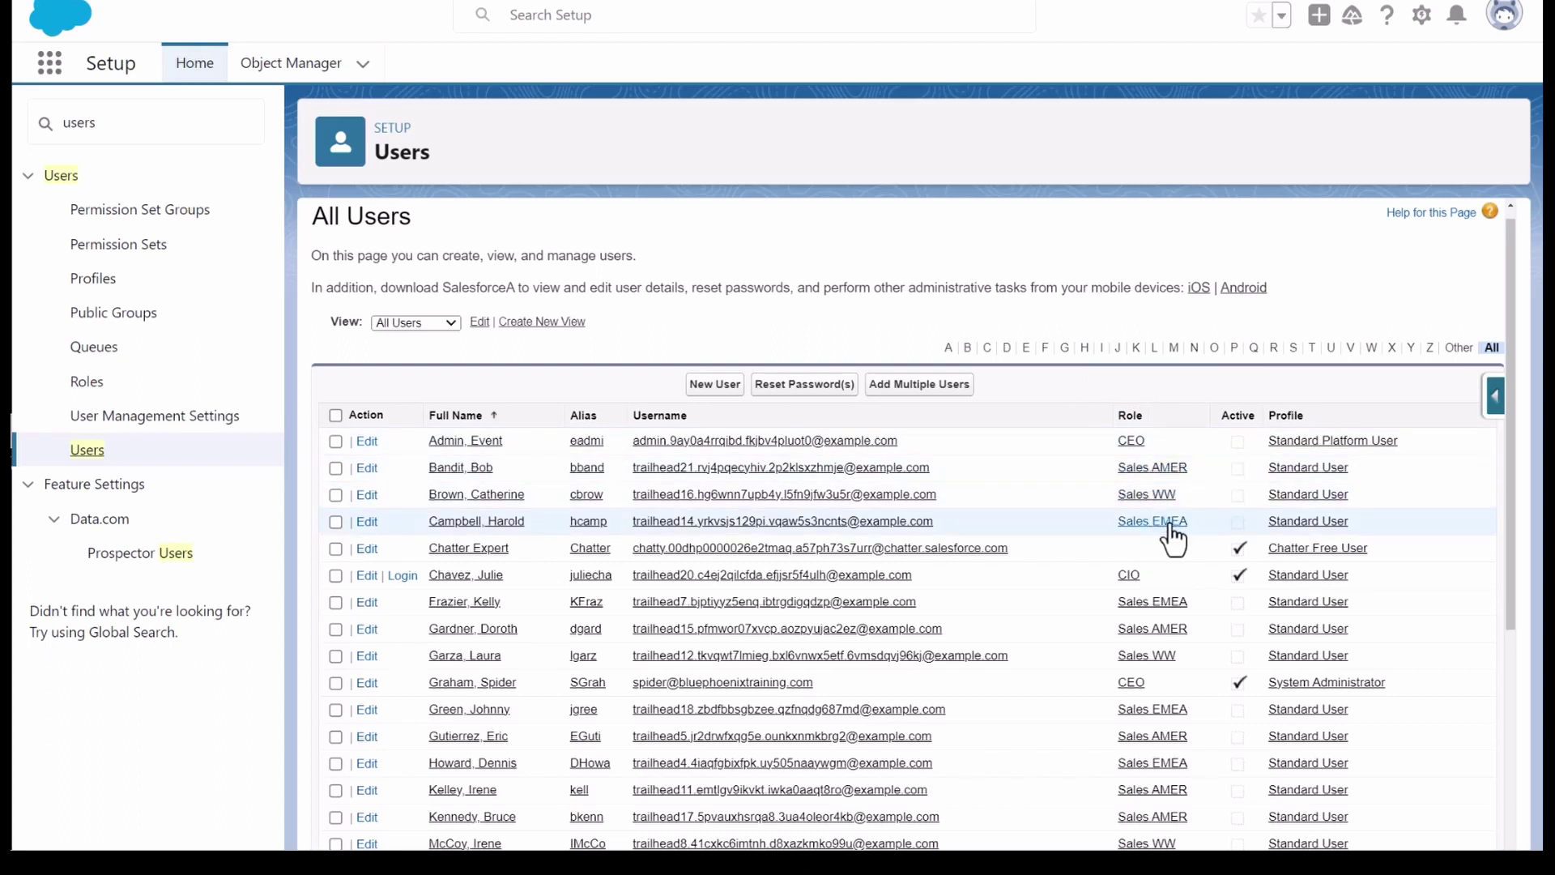
pyautogui.scroll(-2, 1171, 557)
pyautogui.scroll(-4, 1172, 571)
pyautogui.scroll(5, 1172, 571)
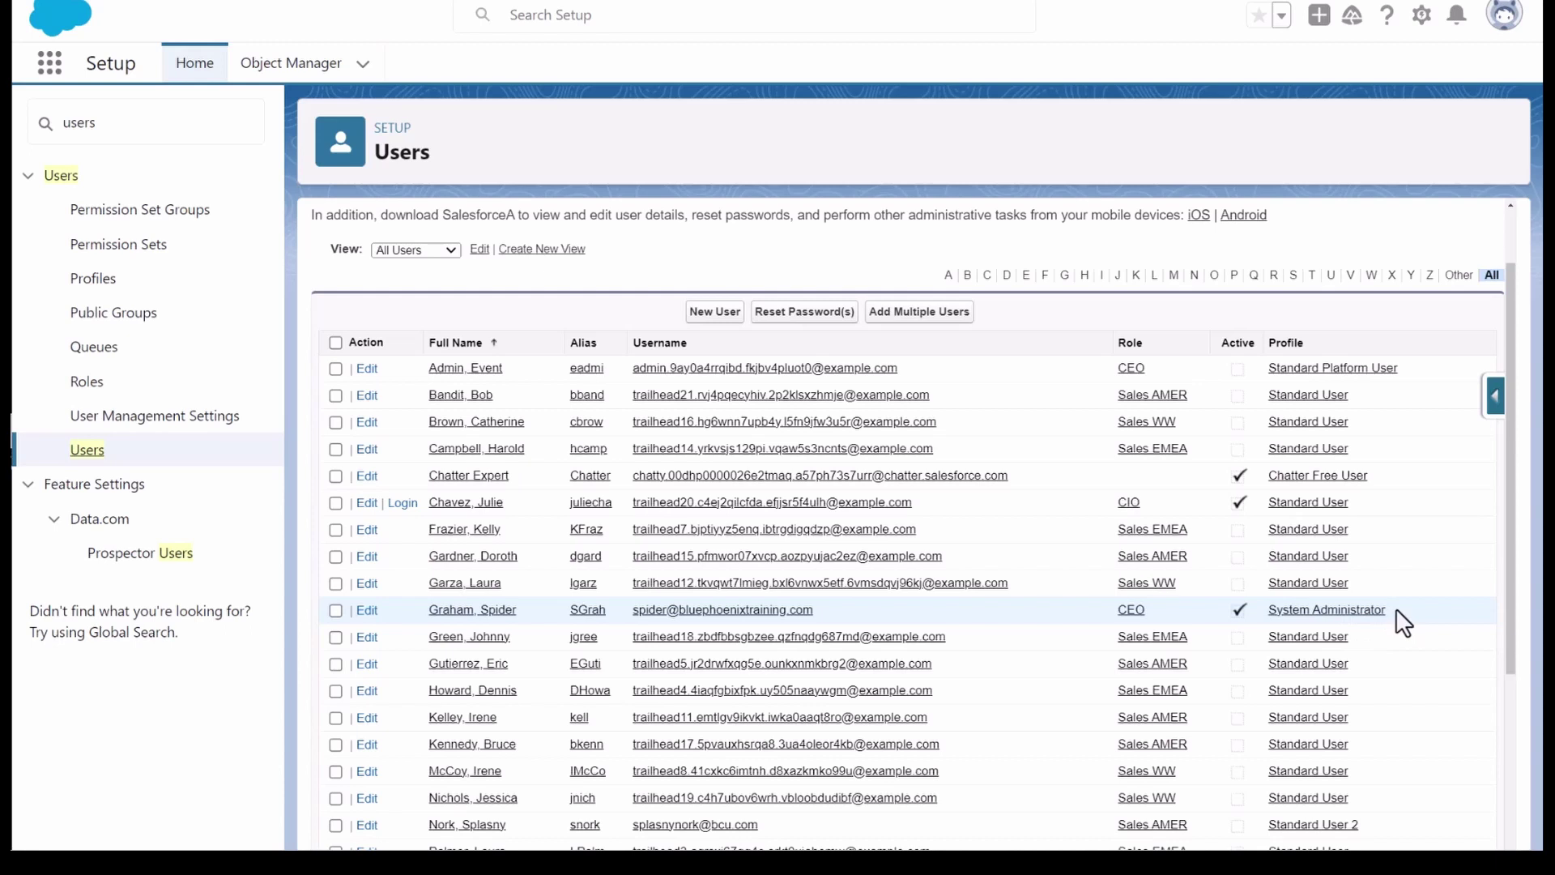
pyautogui.scroll(-4, 1397, 610)
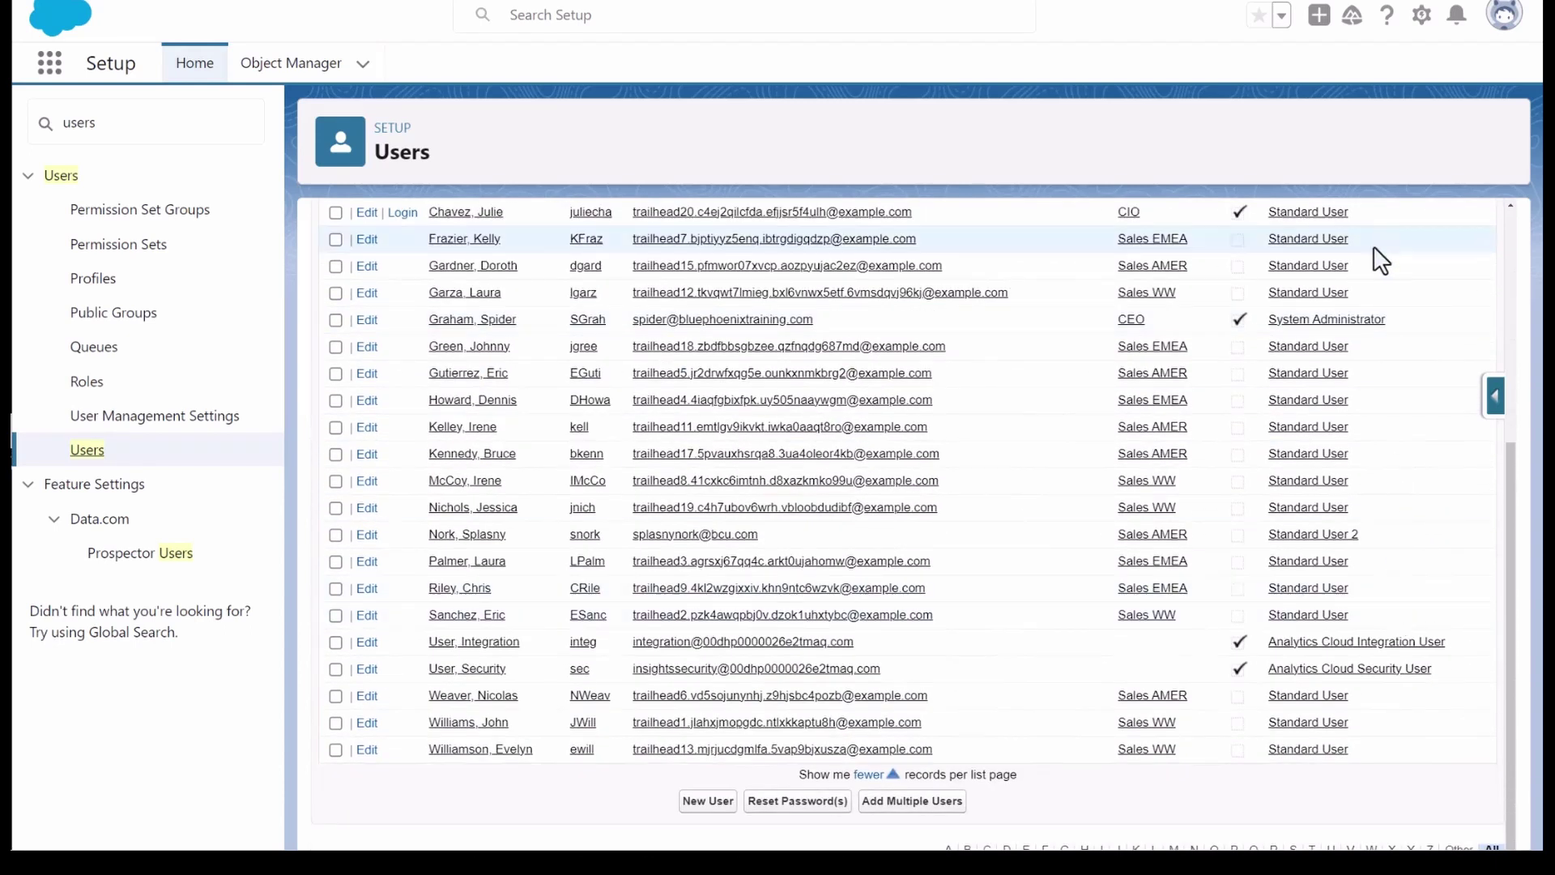
pyautogui.scroll(2, 1367, 328)
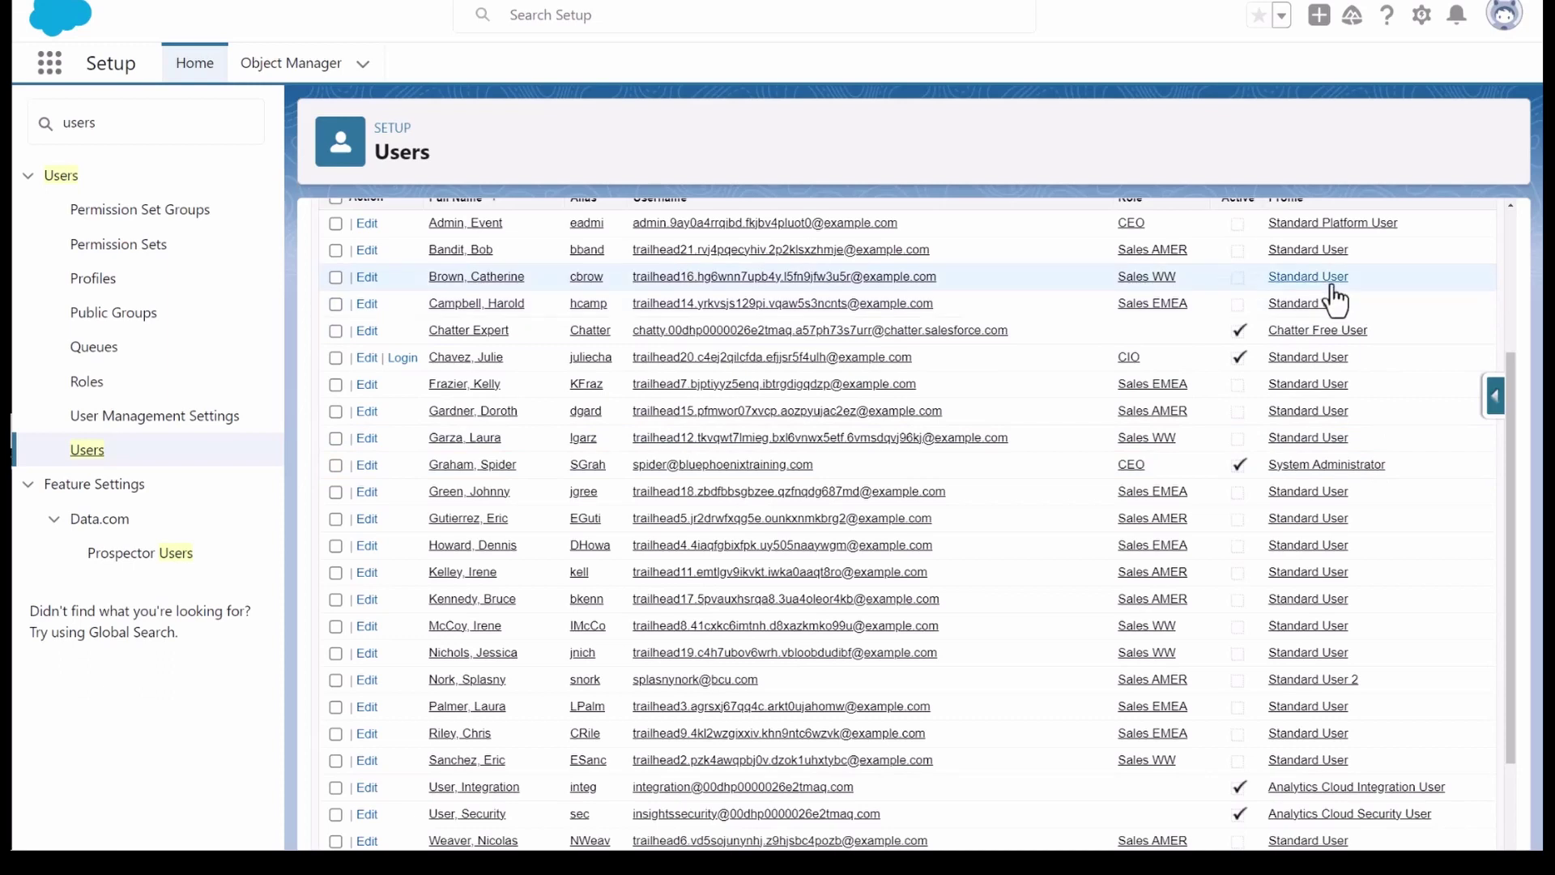
pyautogui.scroll(2, 1413, 409)
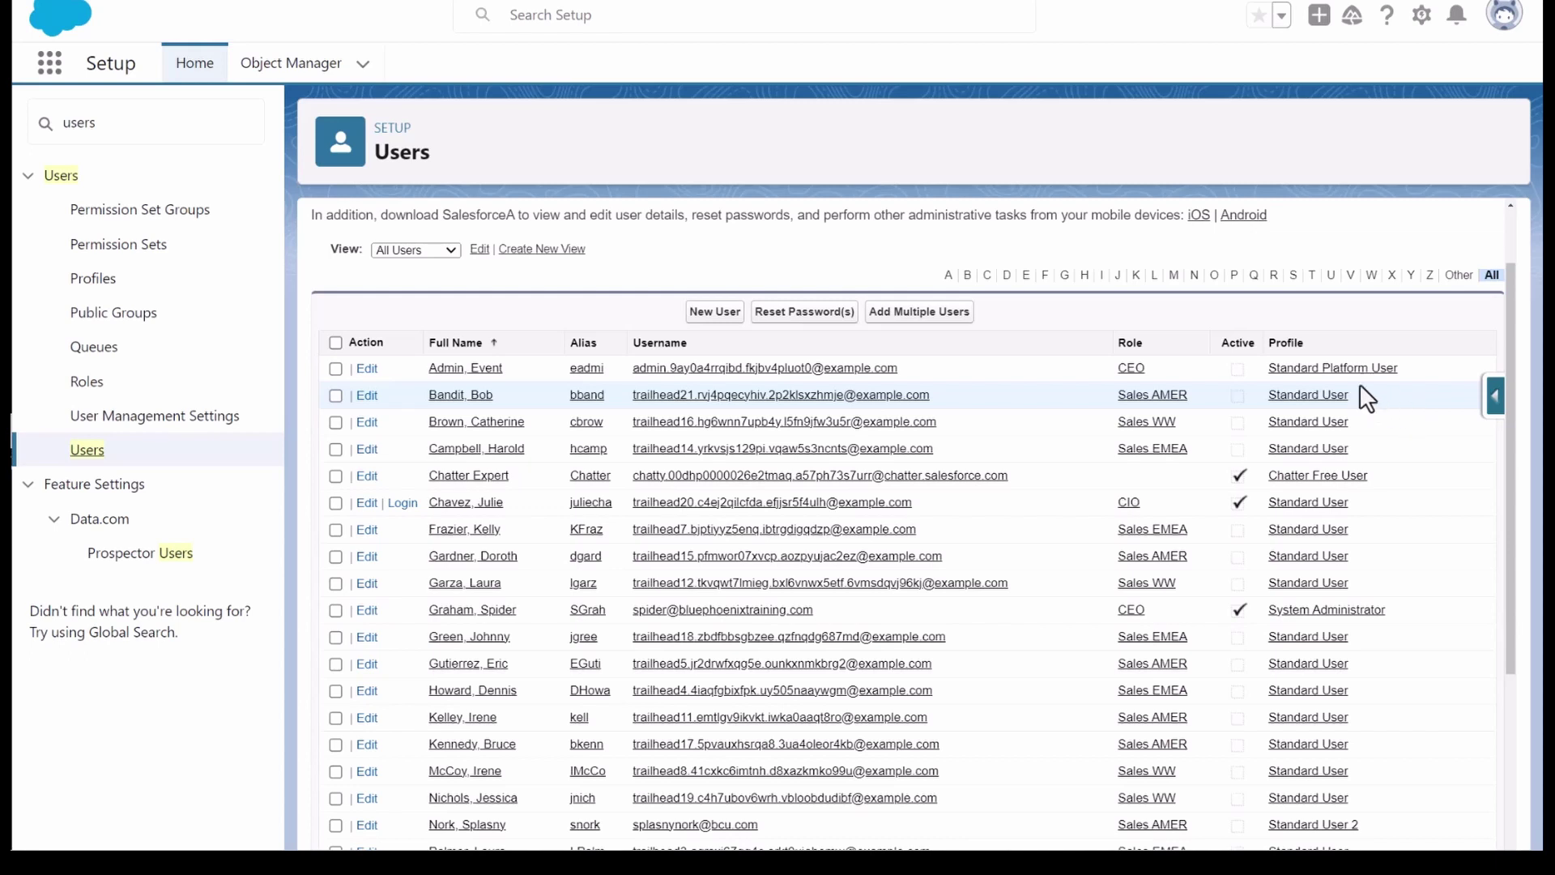
# - Start a new user and look over the blank New User form
pyautogui.click(714, 315)
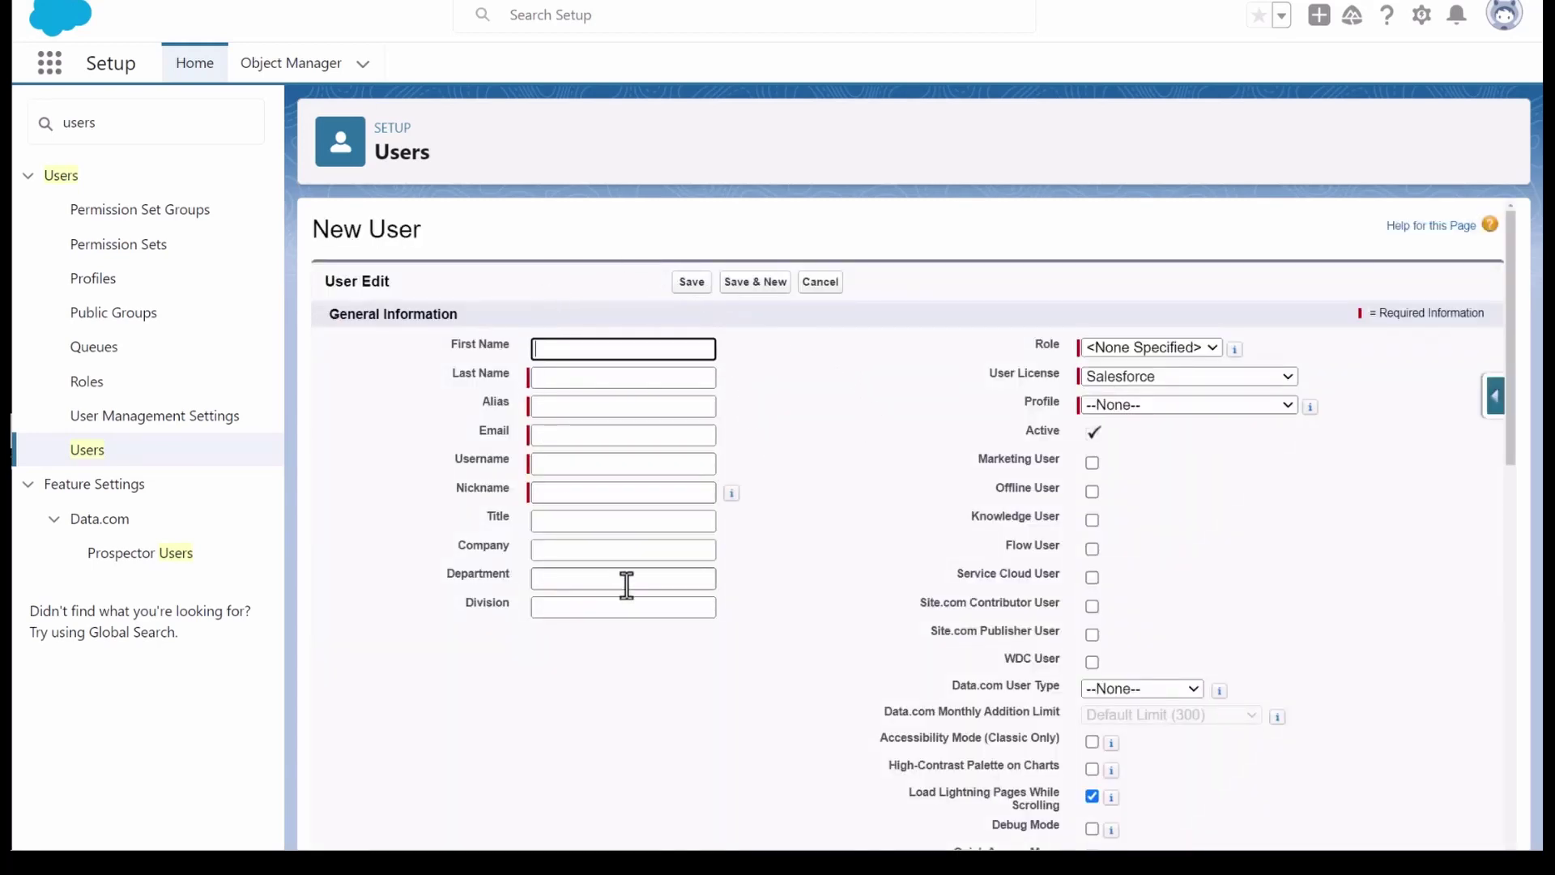
pyautogui.scroll(-8, 1004, 435)
pyautogui.scroll(-5, 1004, 437)
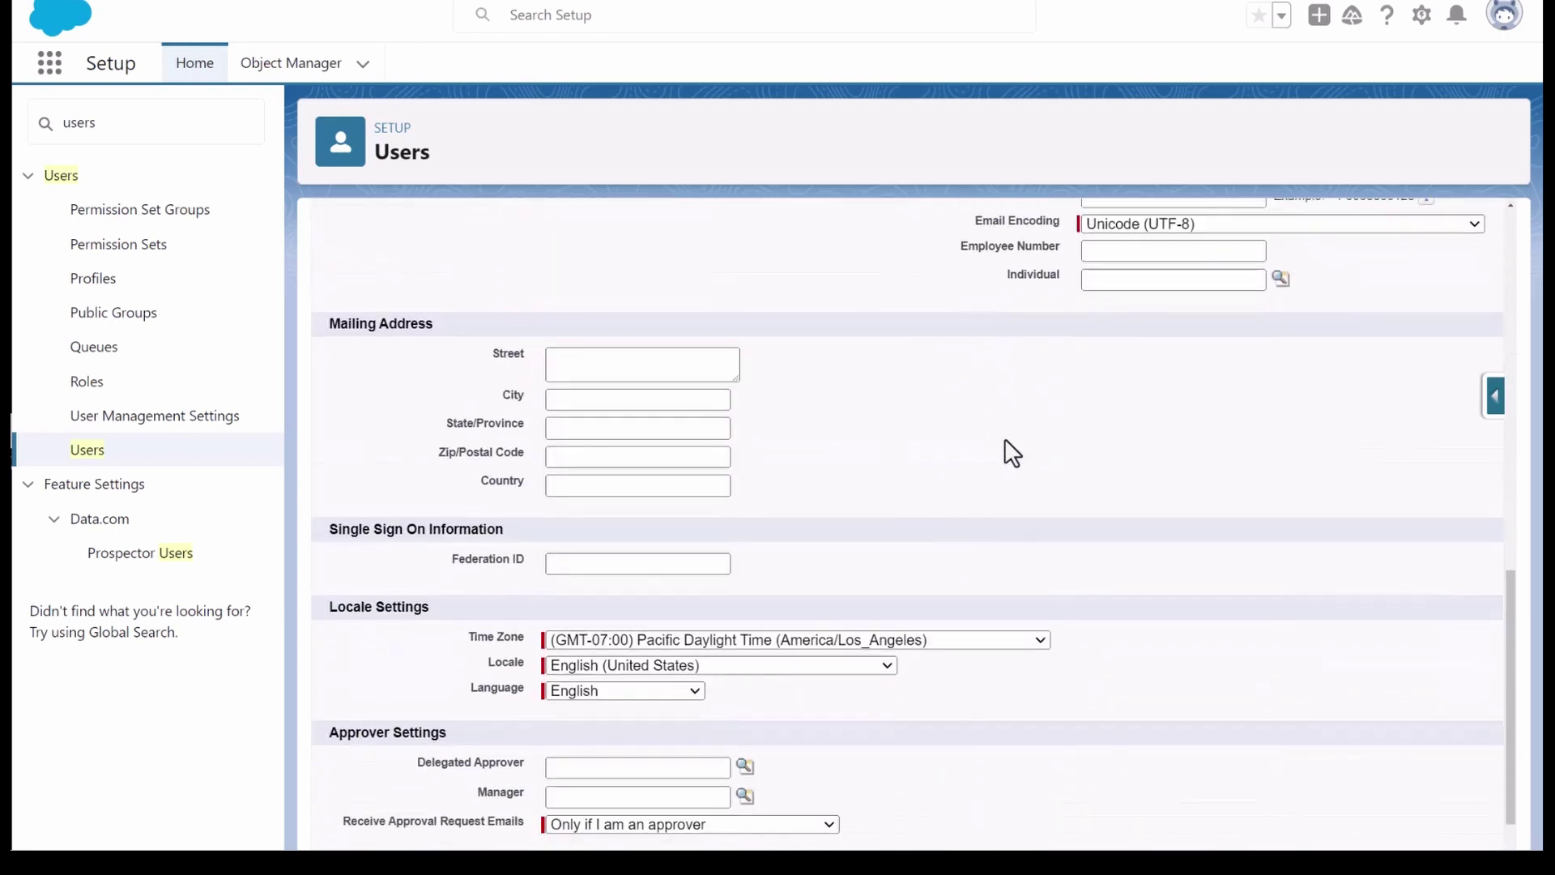
pyautogui.scroll(10, 1004, 439)
pyautogui.scroll(3, 1003, 439)
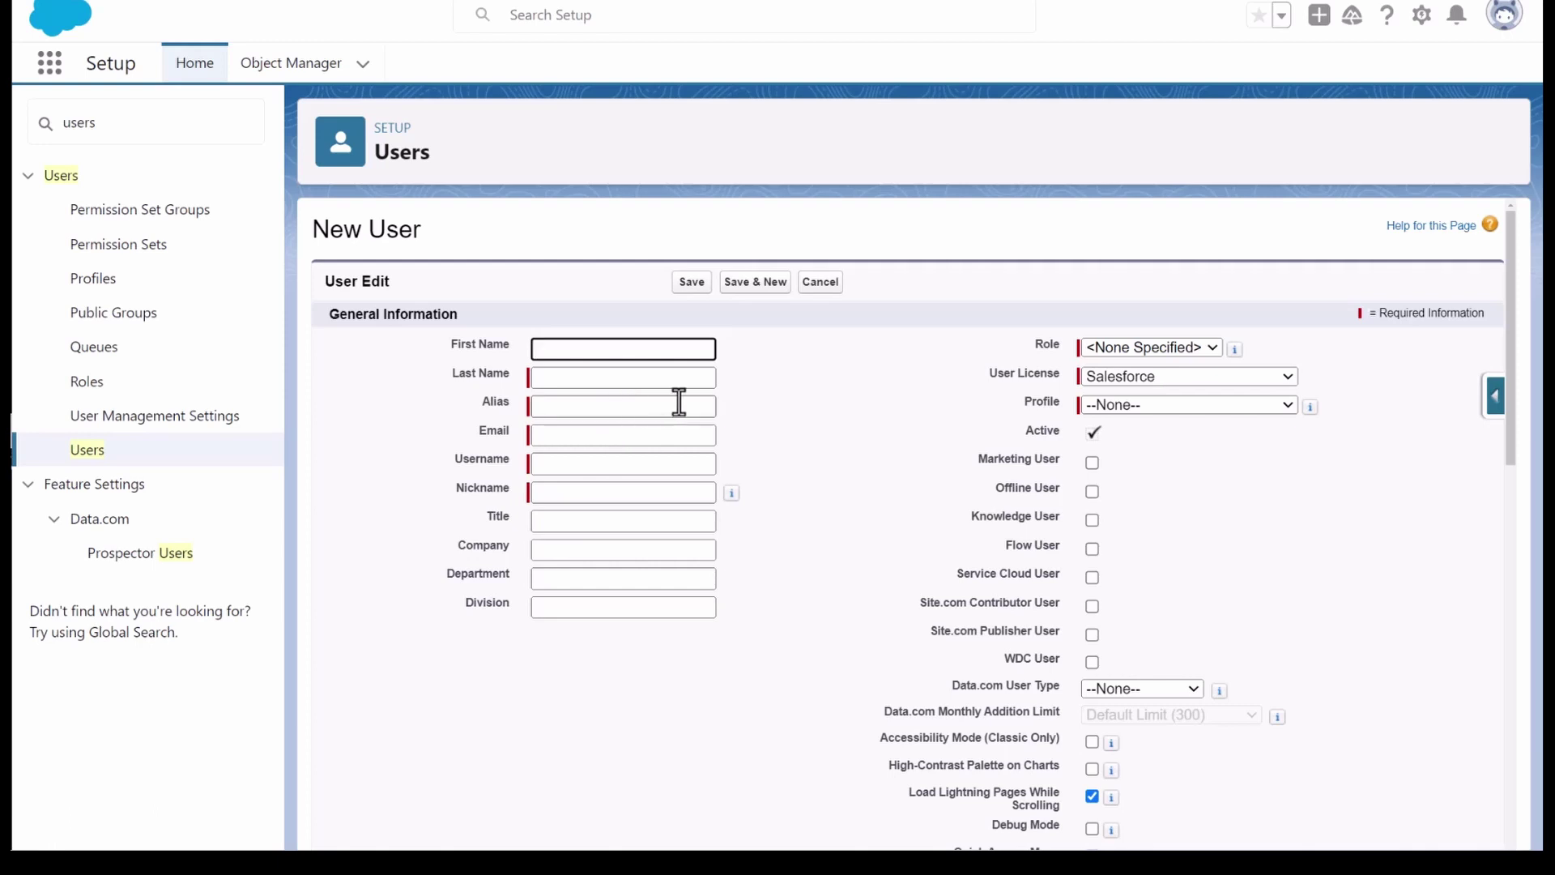
# - Enter the new user's first and last name so the Alias auto-fills
pyautogui.press('Tab')
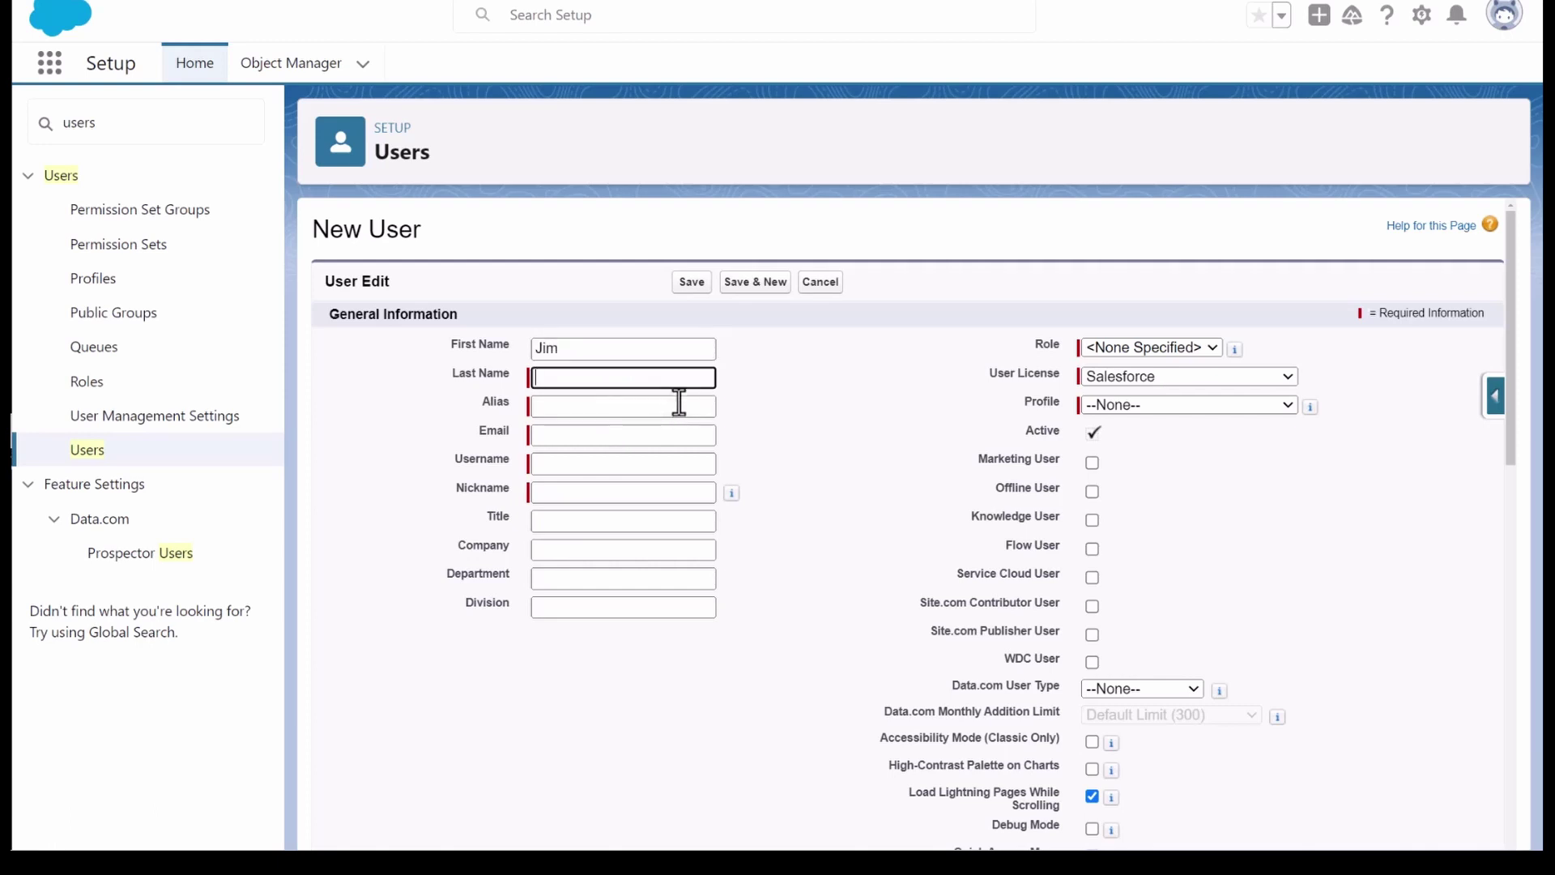
pyautogui.click(623, 409)
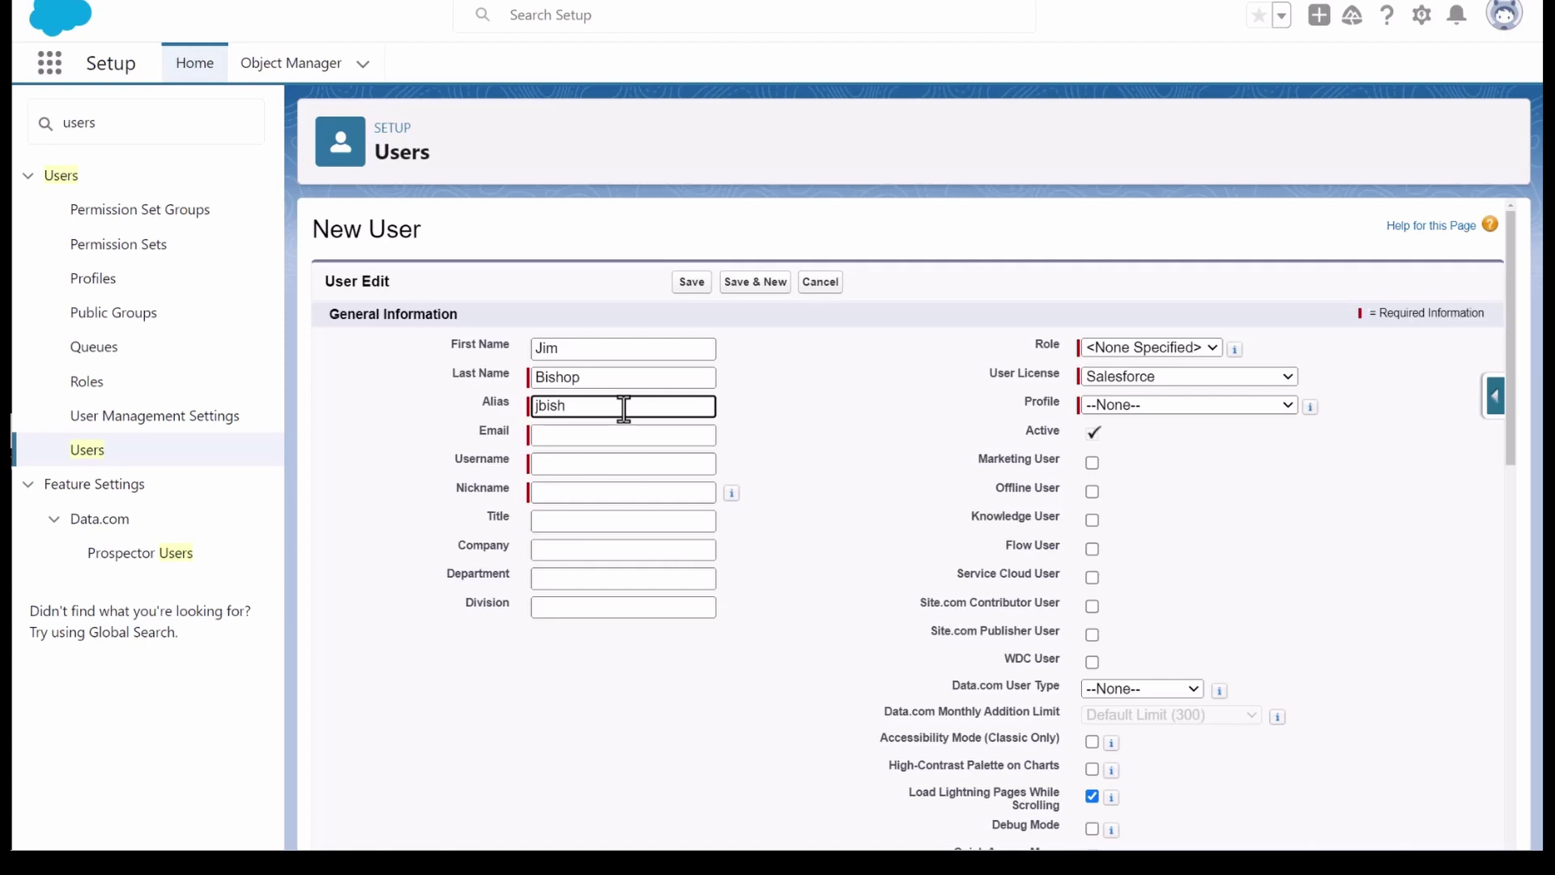
# - Enter the new user's e-mail address so Username and Nickname auto-fill
pyautogui.click(617, 435)
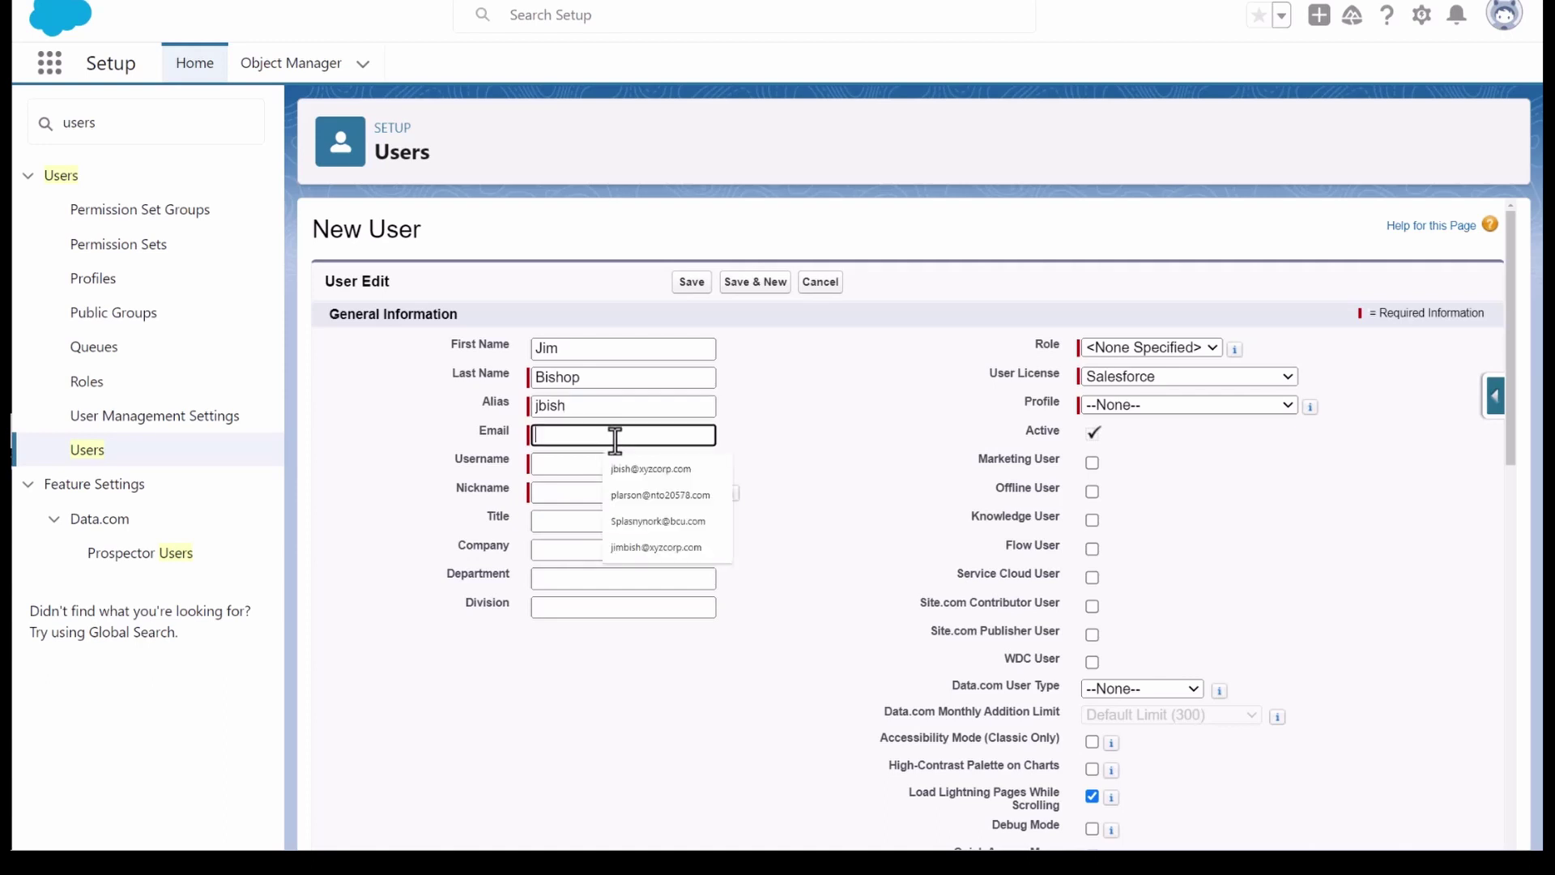
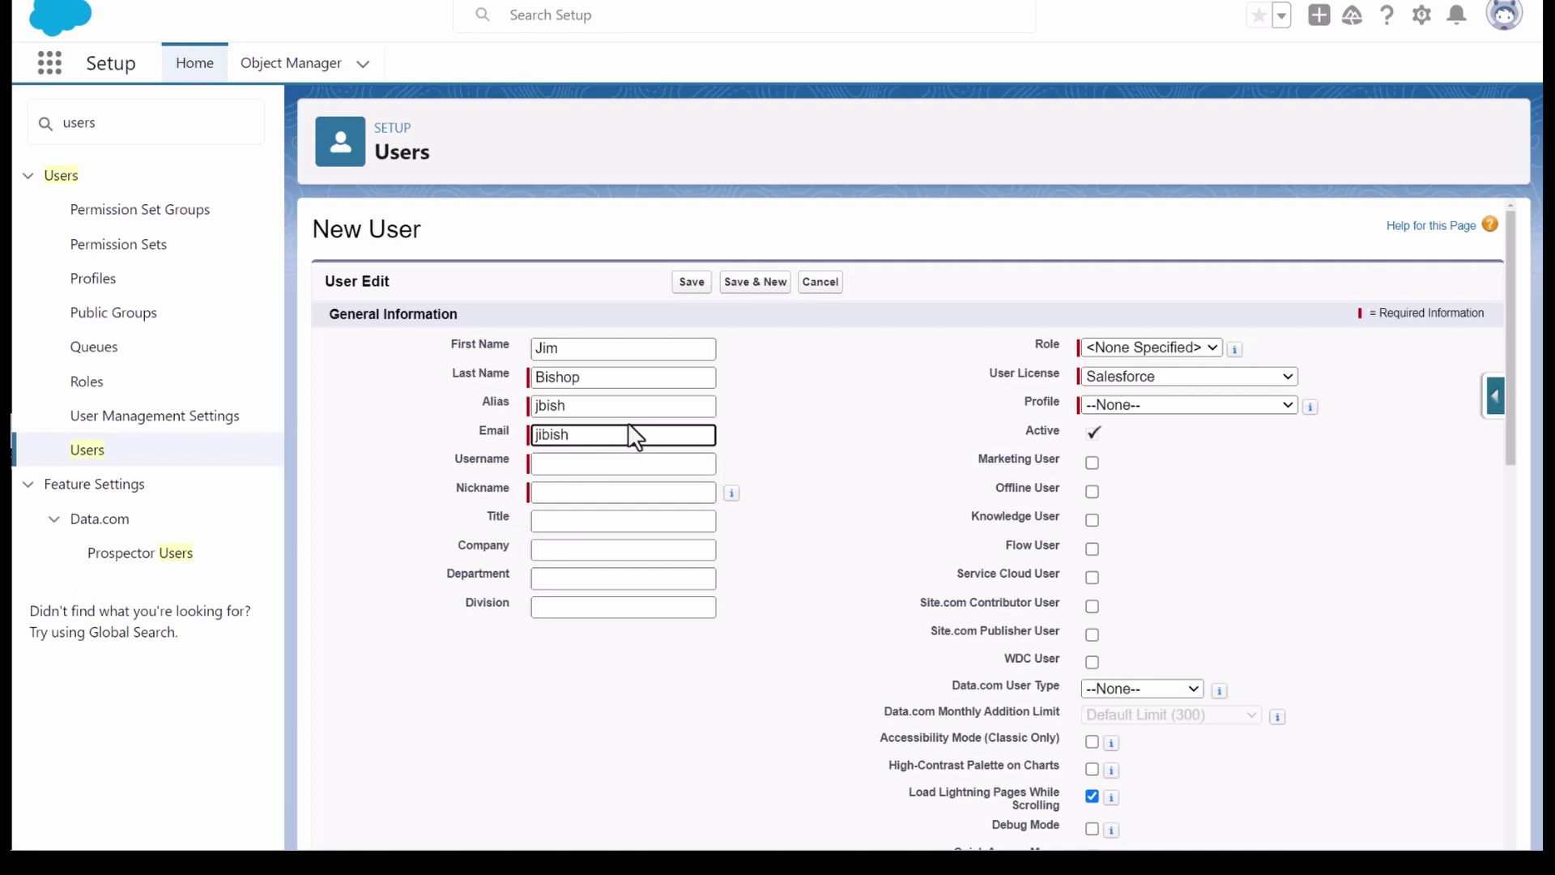
pyautogui.click(593, 469)
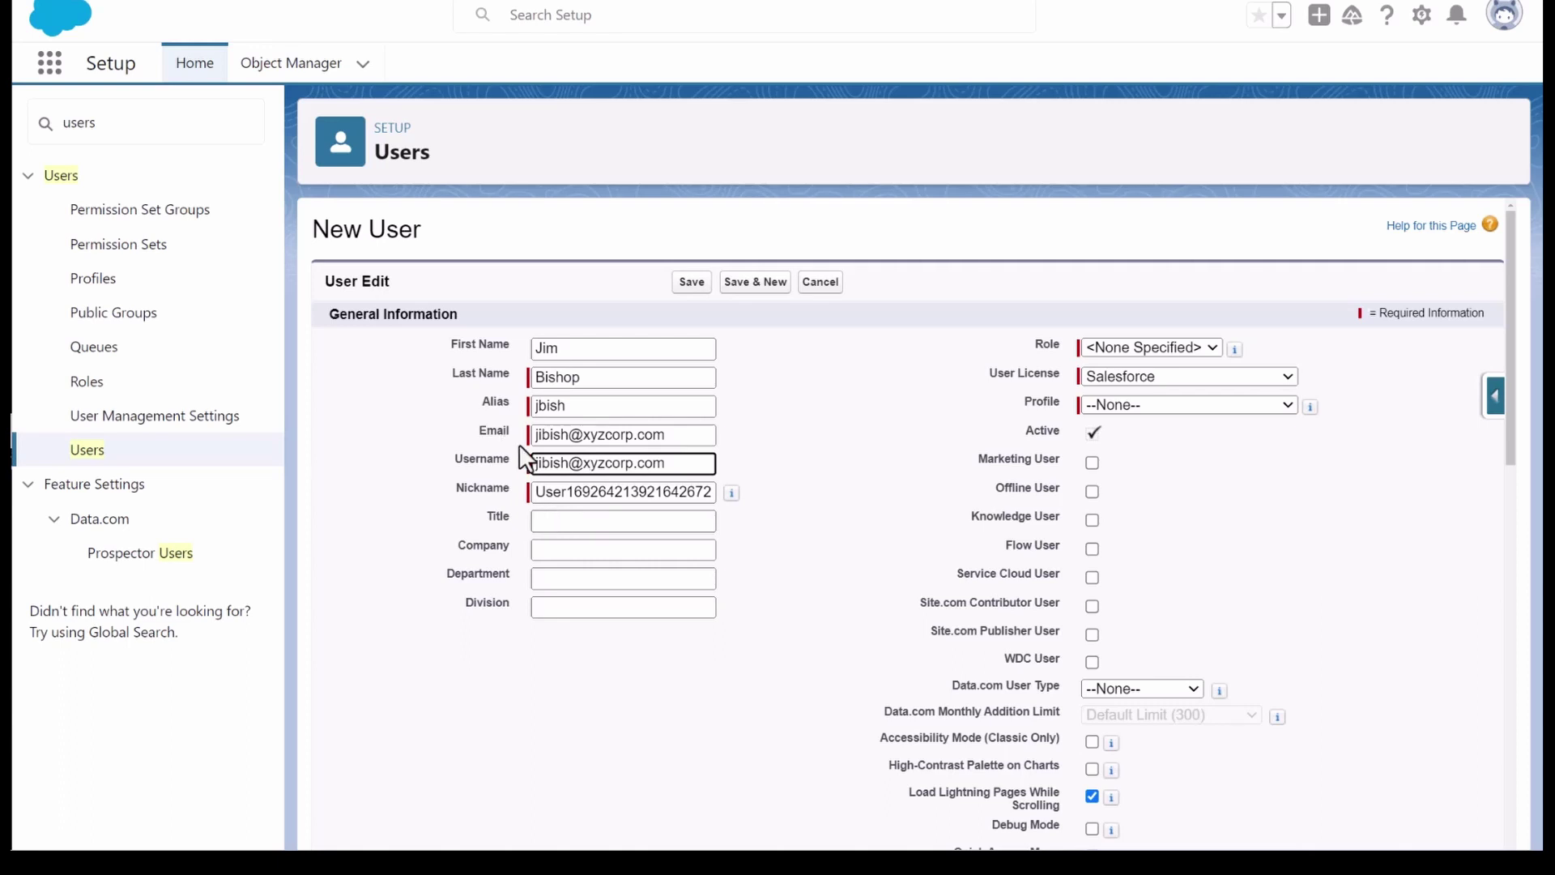
pyautogui.click(686, 437)
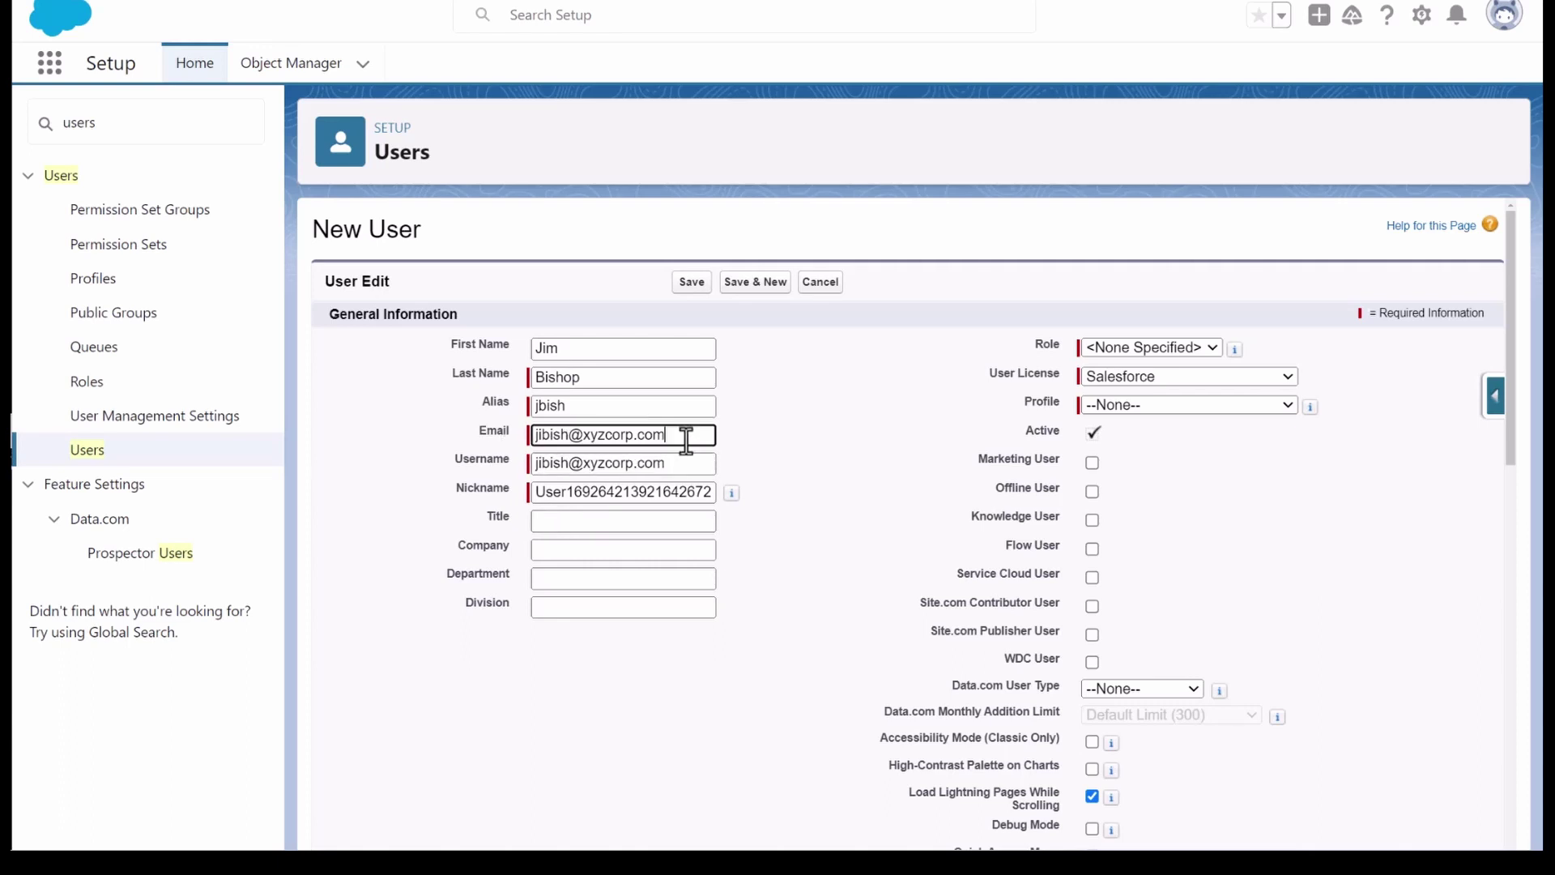
pyautogui.click(686, 466)
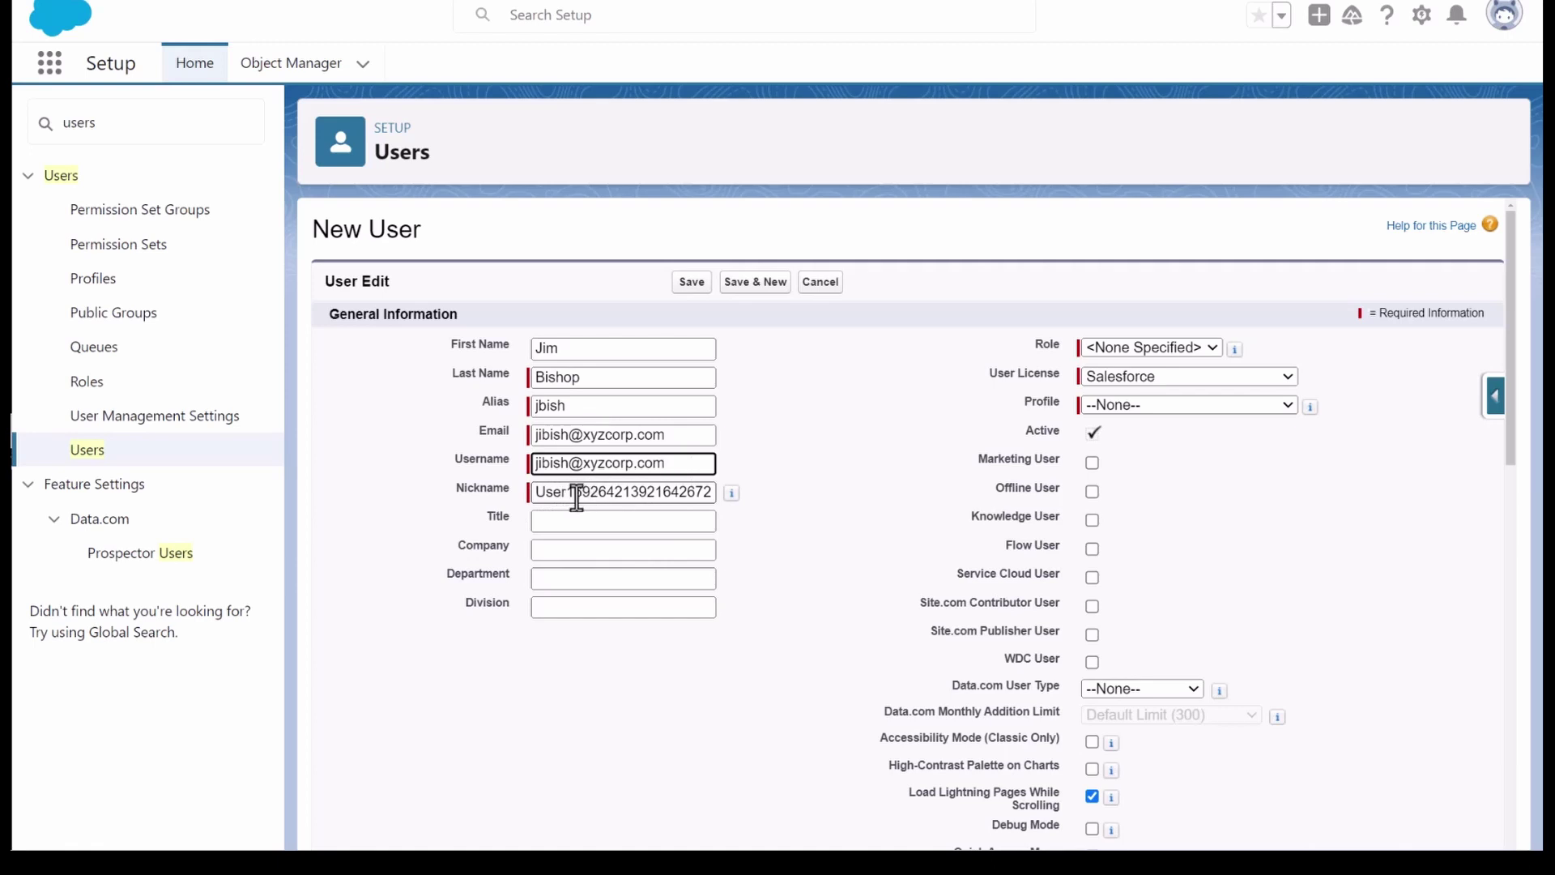
pyautogui.moveTo(695, 492); pyautogui.dragTo(648, 500)
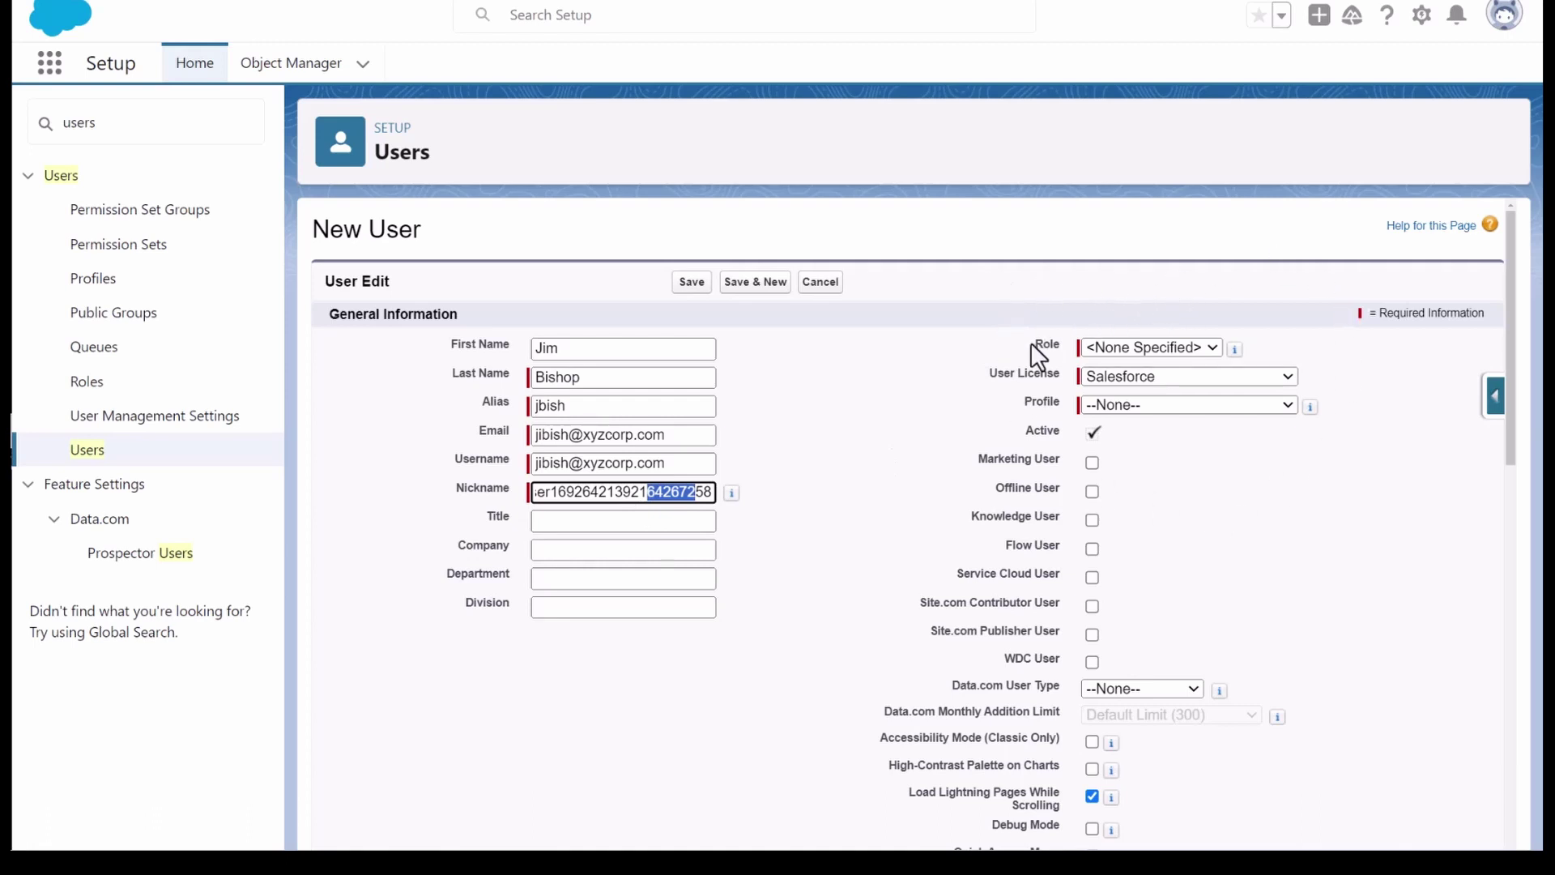
# - Set the new user's Role to Sales AMER
pyautogui.click(1213, 356)
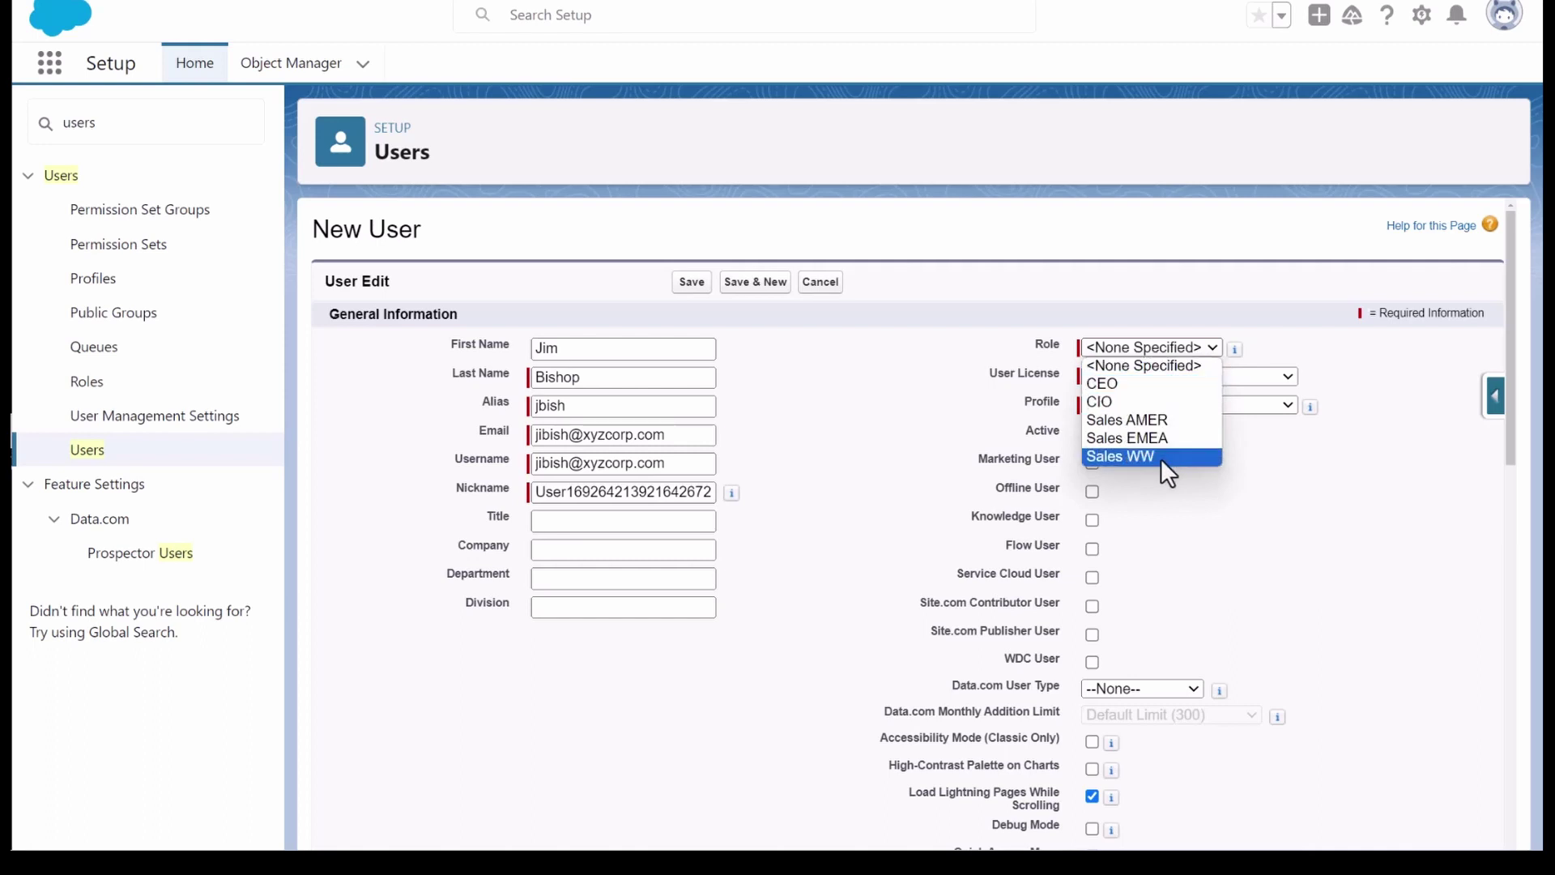
pyautogui.click(1143, 421)
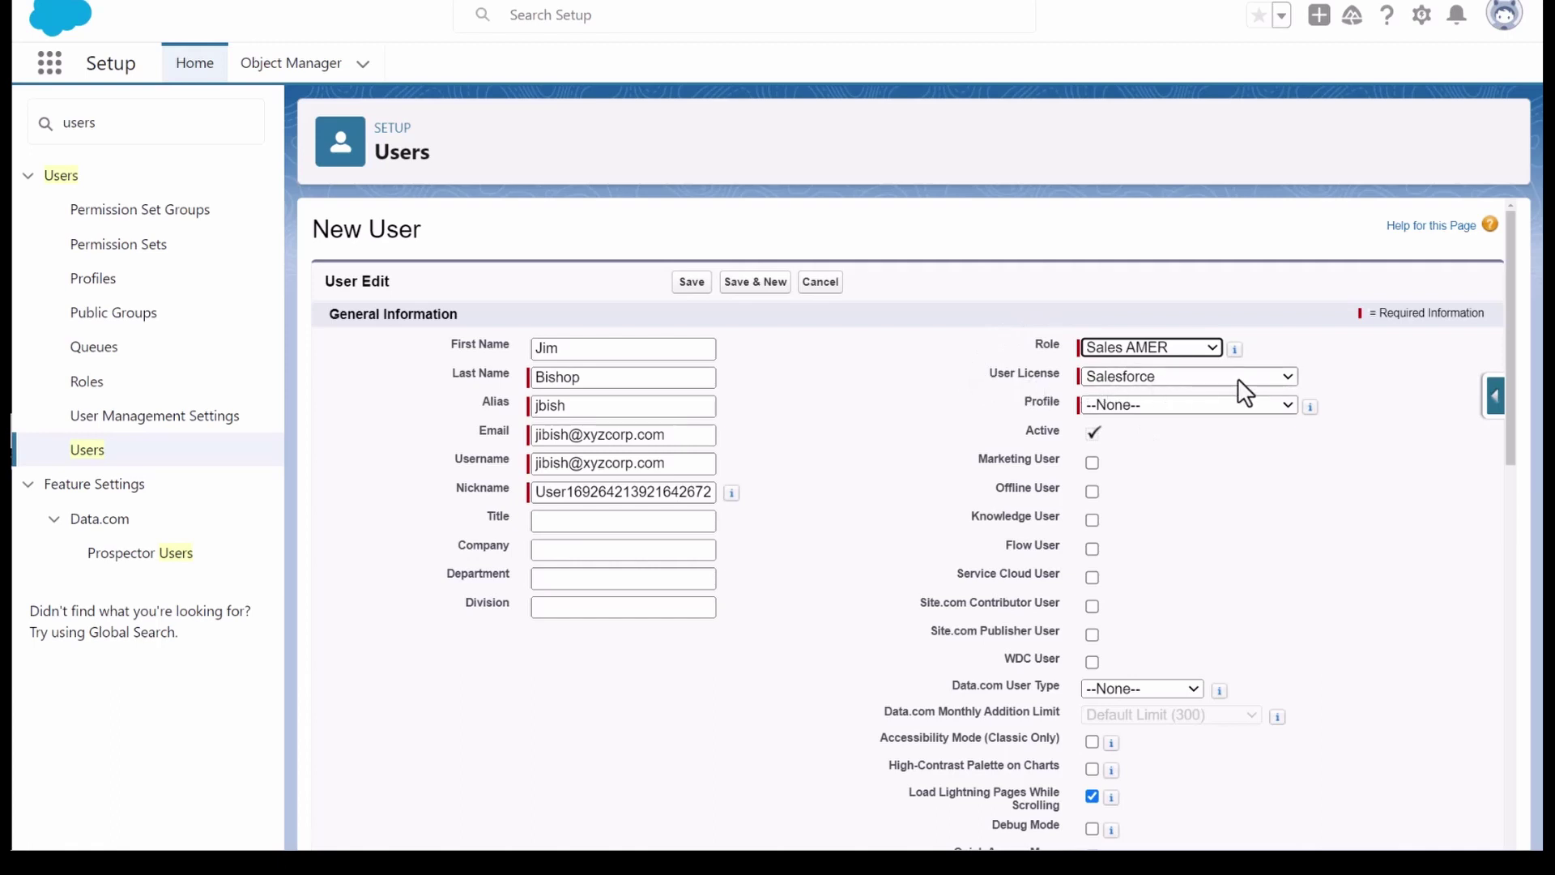
pyautogui.click(1258, 374)
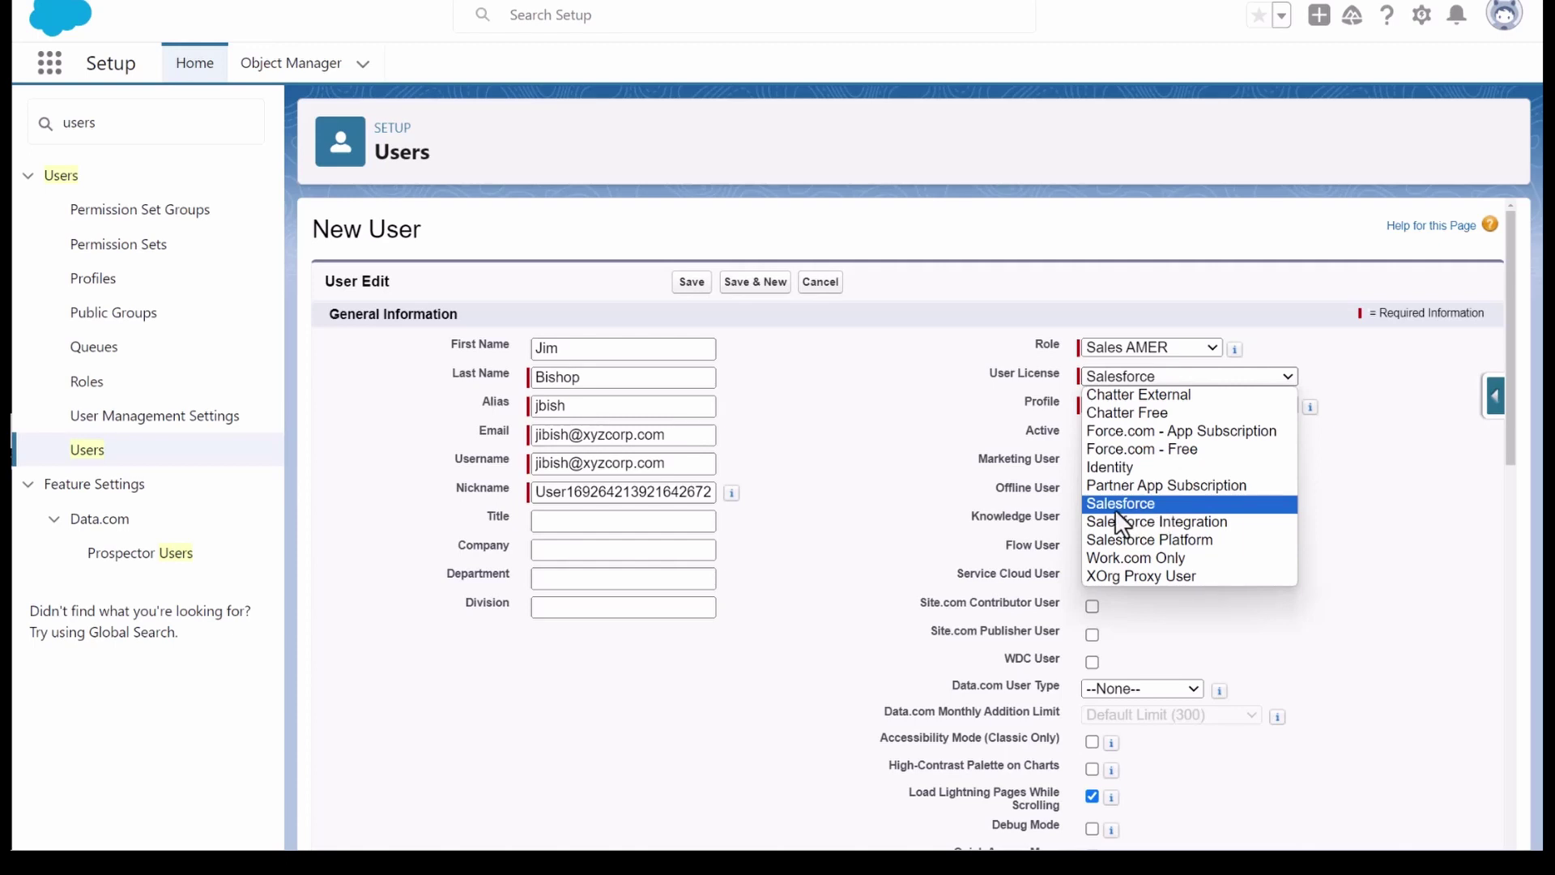
# - Keep Salesforce as the User License
pyautogui.click(1123, 506)
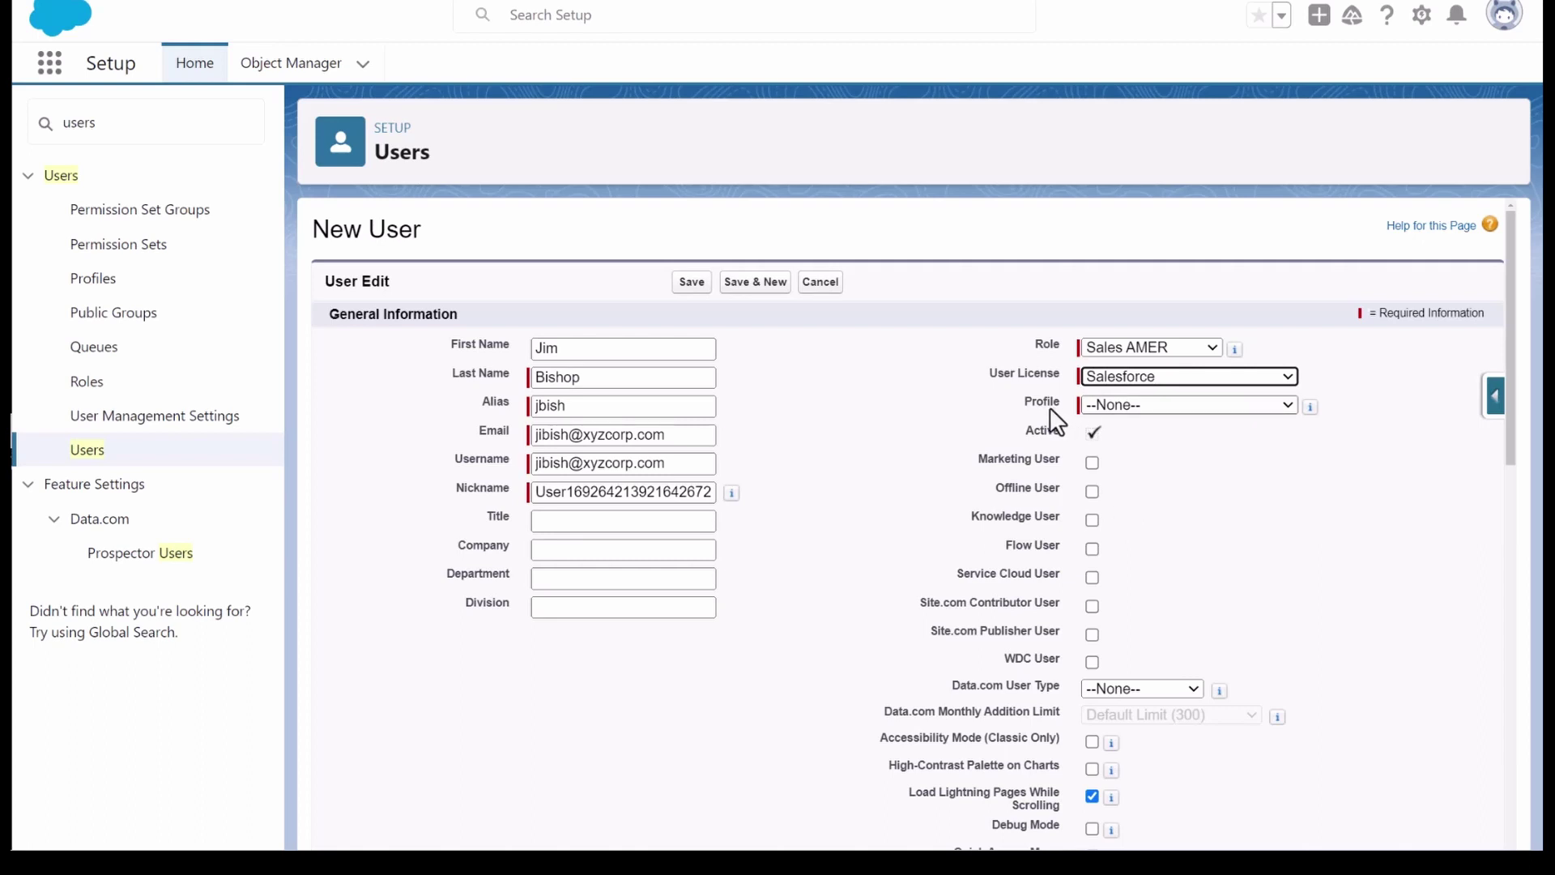
# - Assign the Intern User profile to the new user
pyautogui.click(1290, 407)
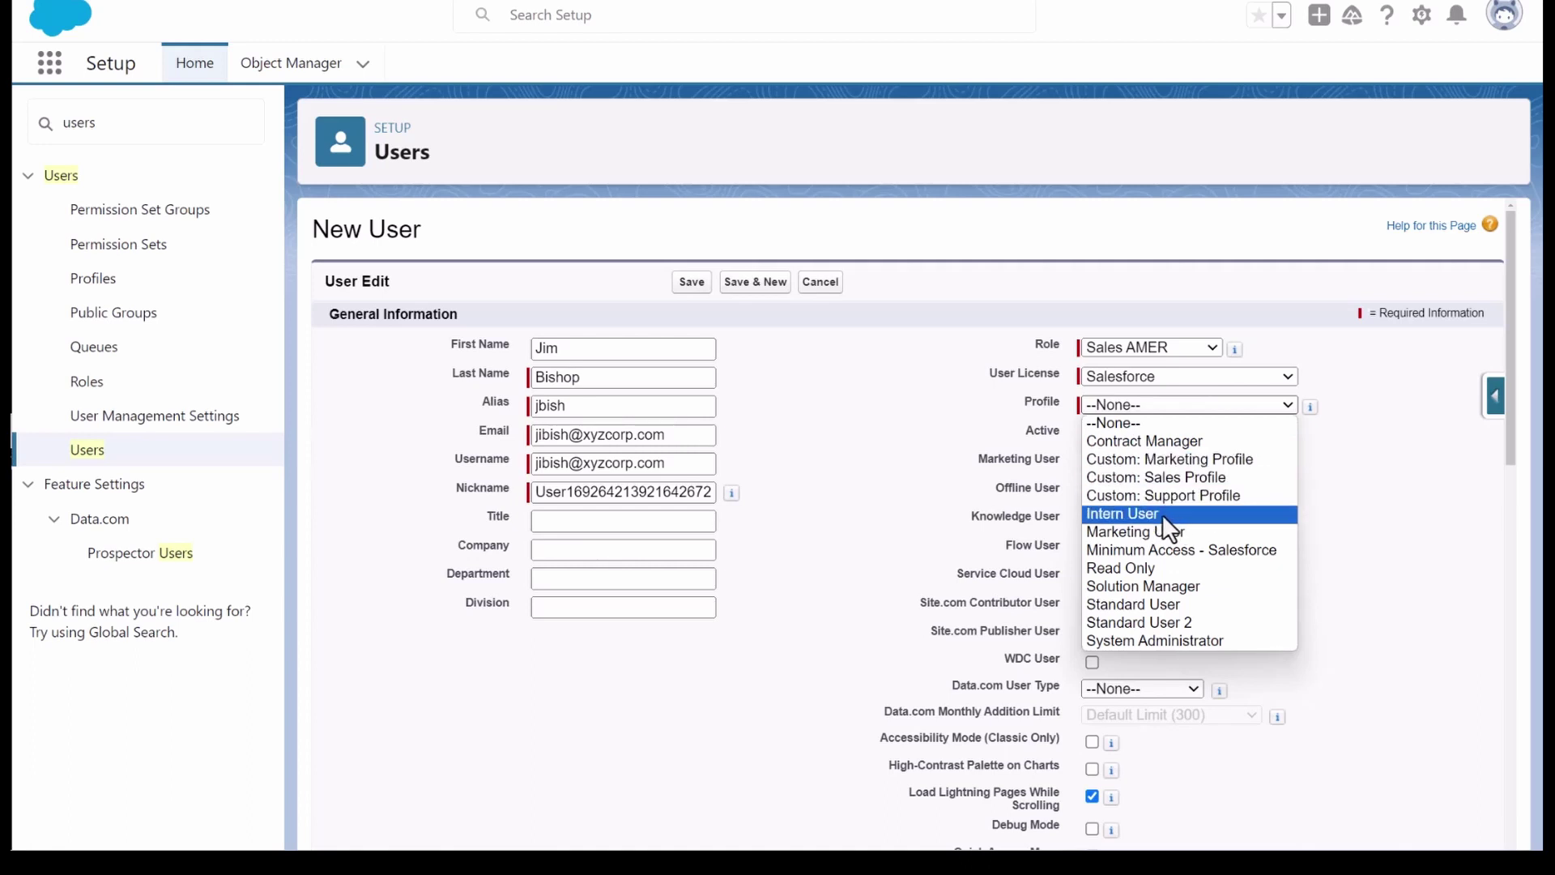
pyautogui.click(1120, 526)
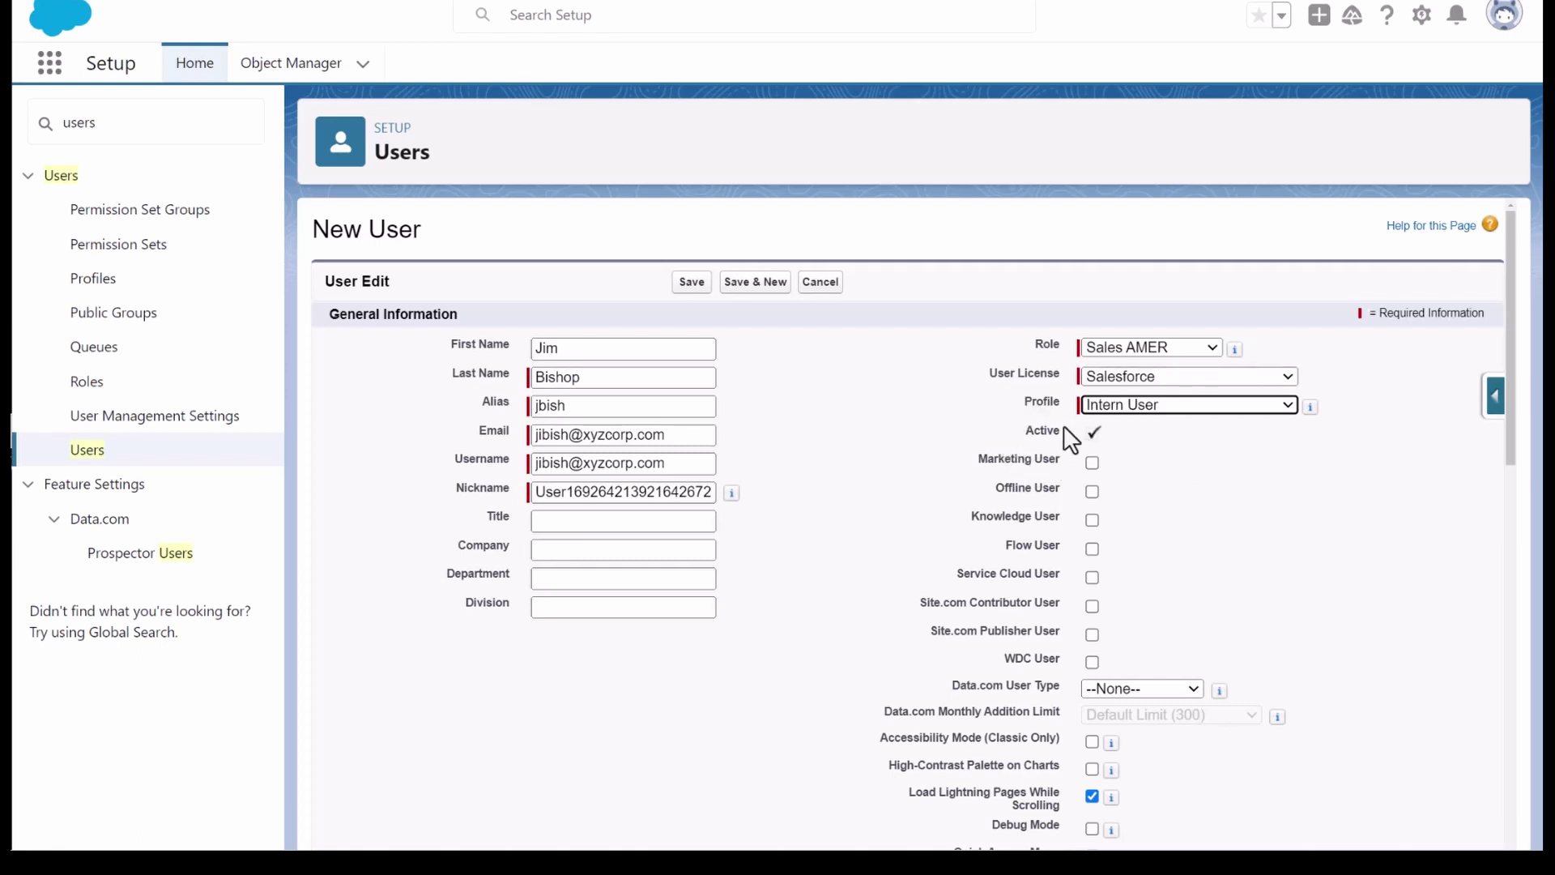
# - Scroll to Locale Settings, showing Pacific Daylight Time, English (United States) locale and English language
pyautogui.scroll(-7, 1130, 461)
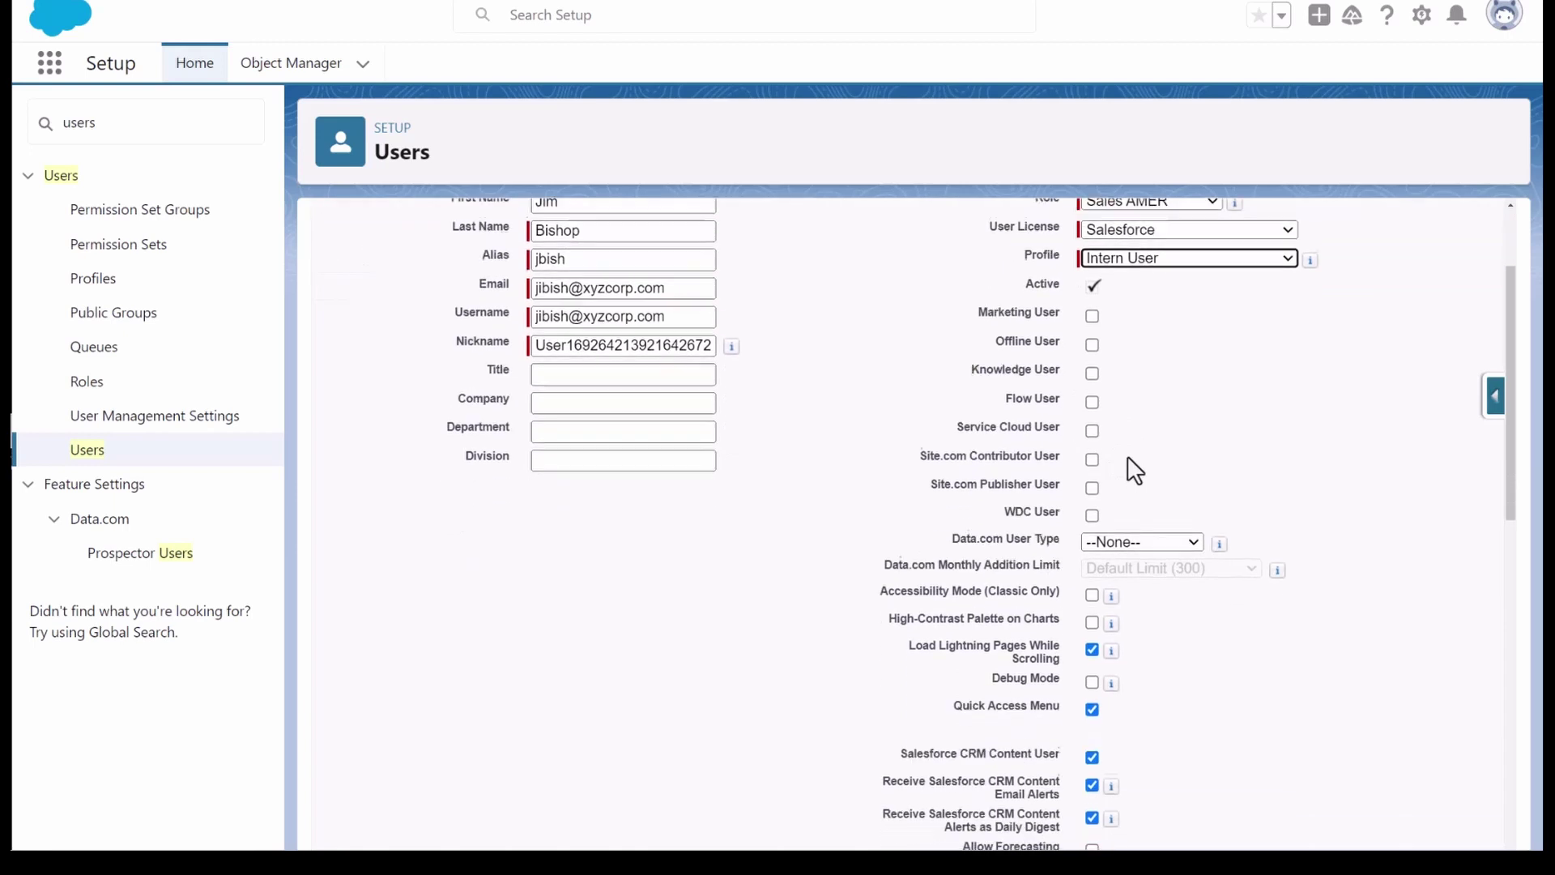
pyautogui.scroll(-5, 1127, 462)
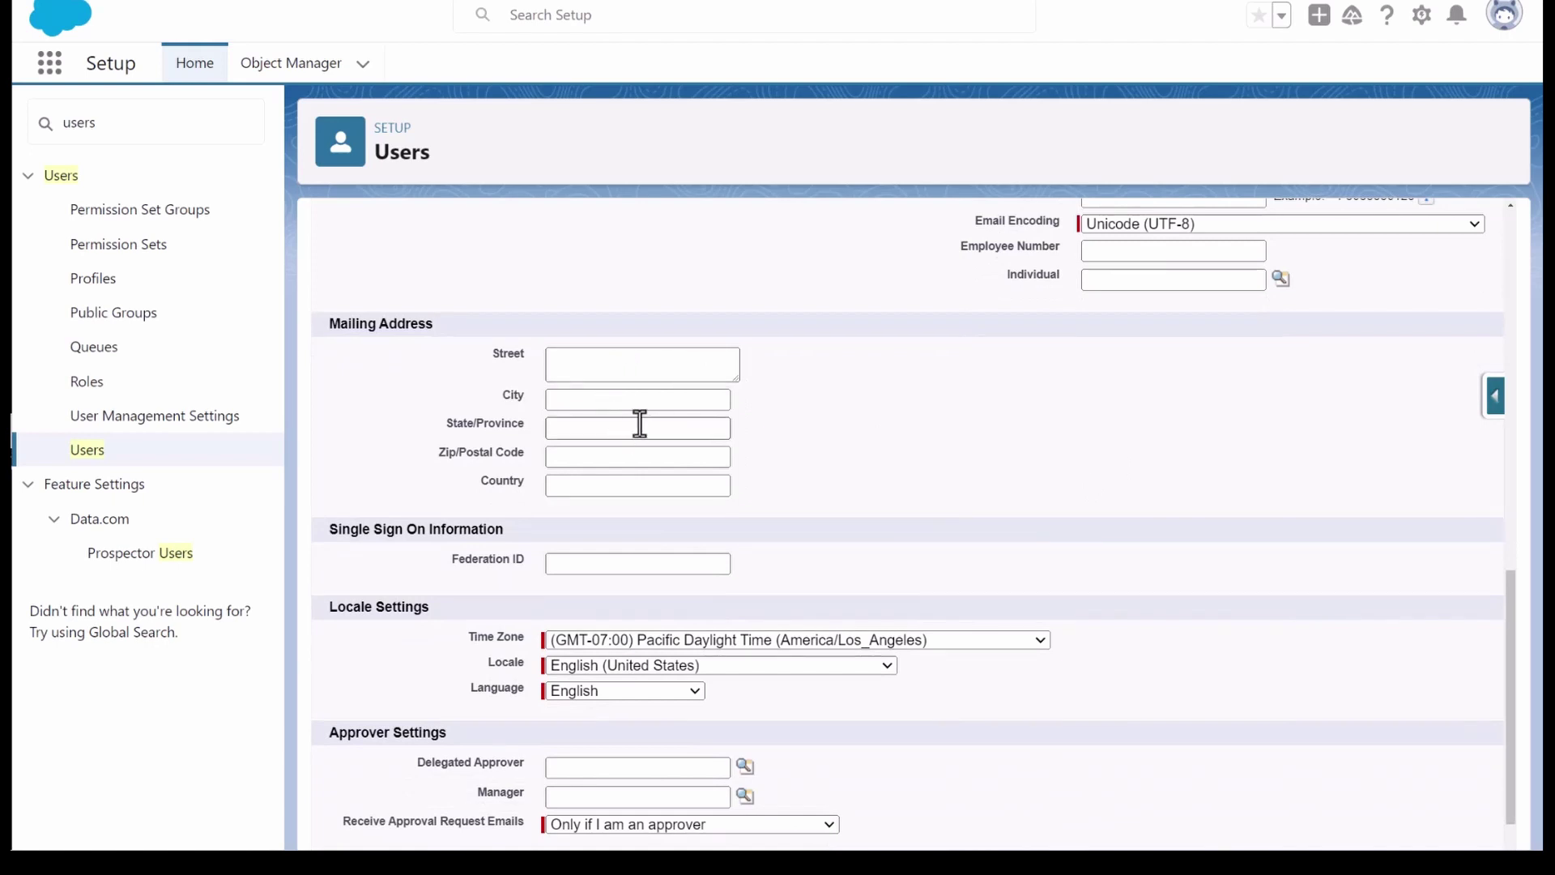
pyautogui.scroll(-1, 628, 364)
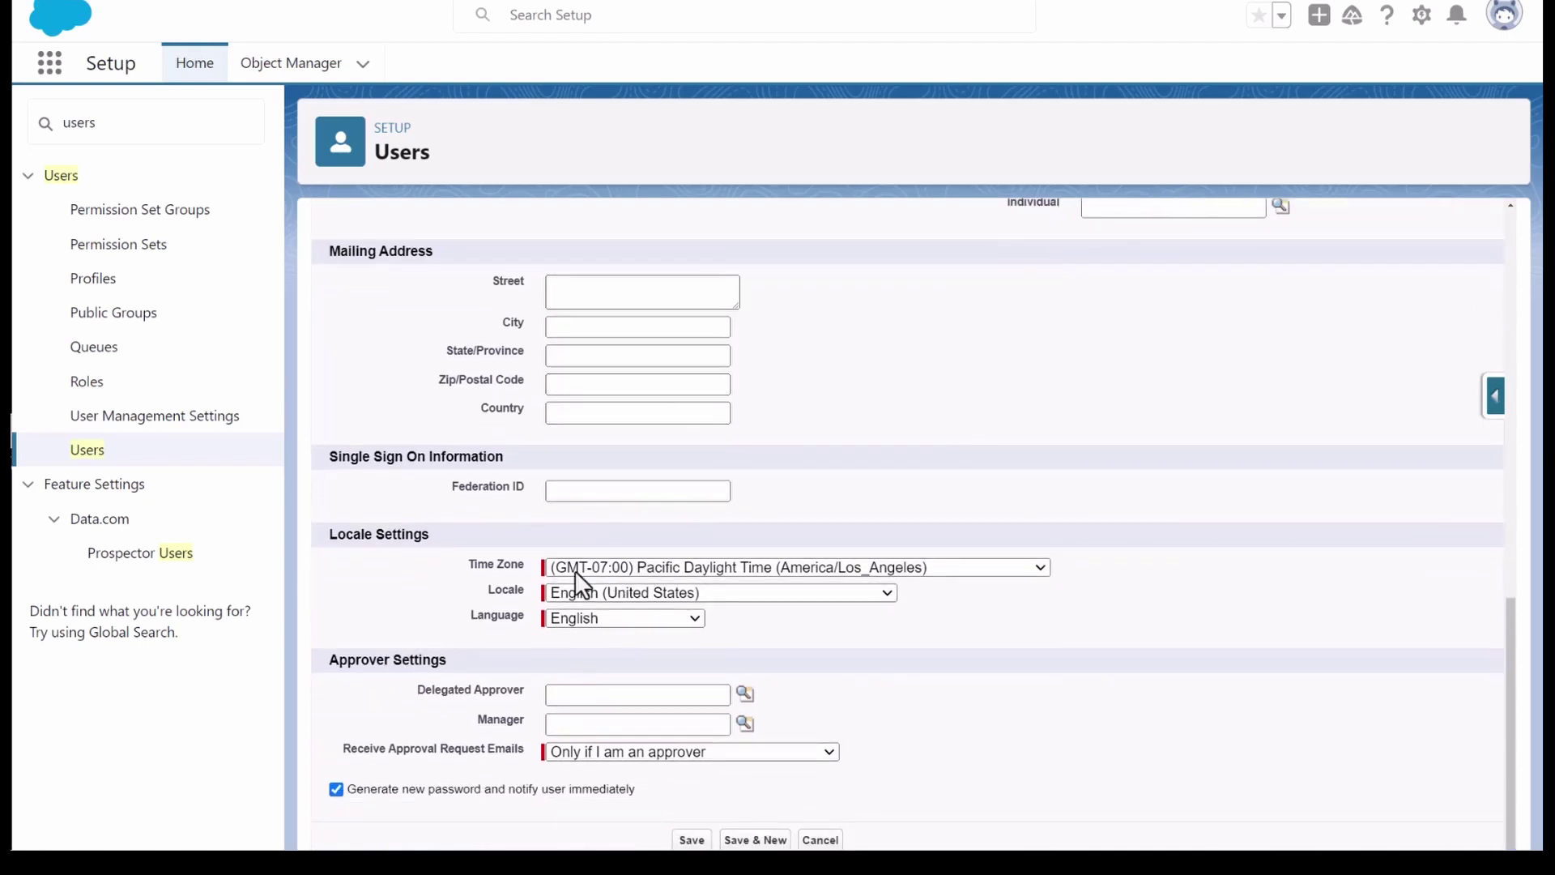
pyautogui.click(595, 693)
# - Set Time Zone to (GMT-04:00) Eastern Daylight Time (America/New_York), leaving Language as English
pyautogui.click(761, 566)
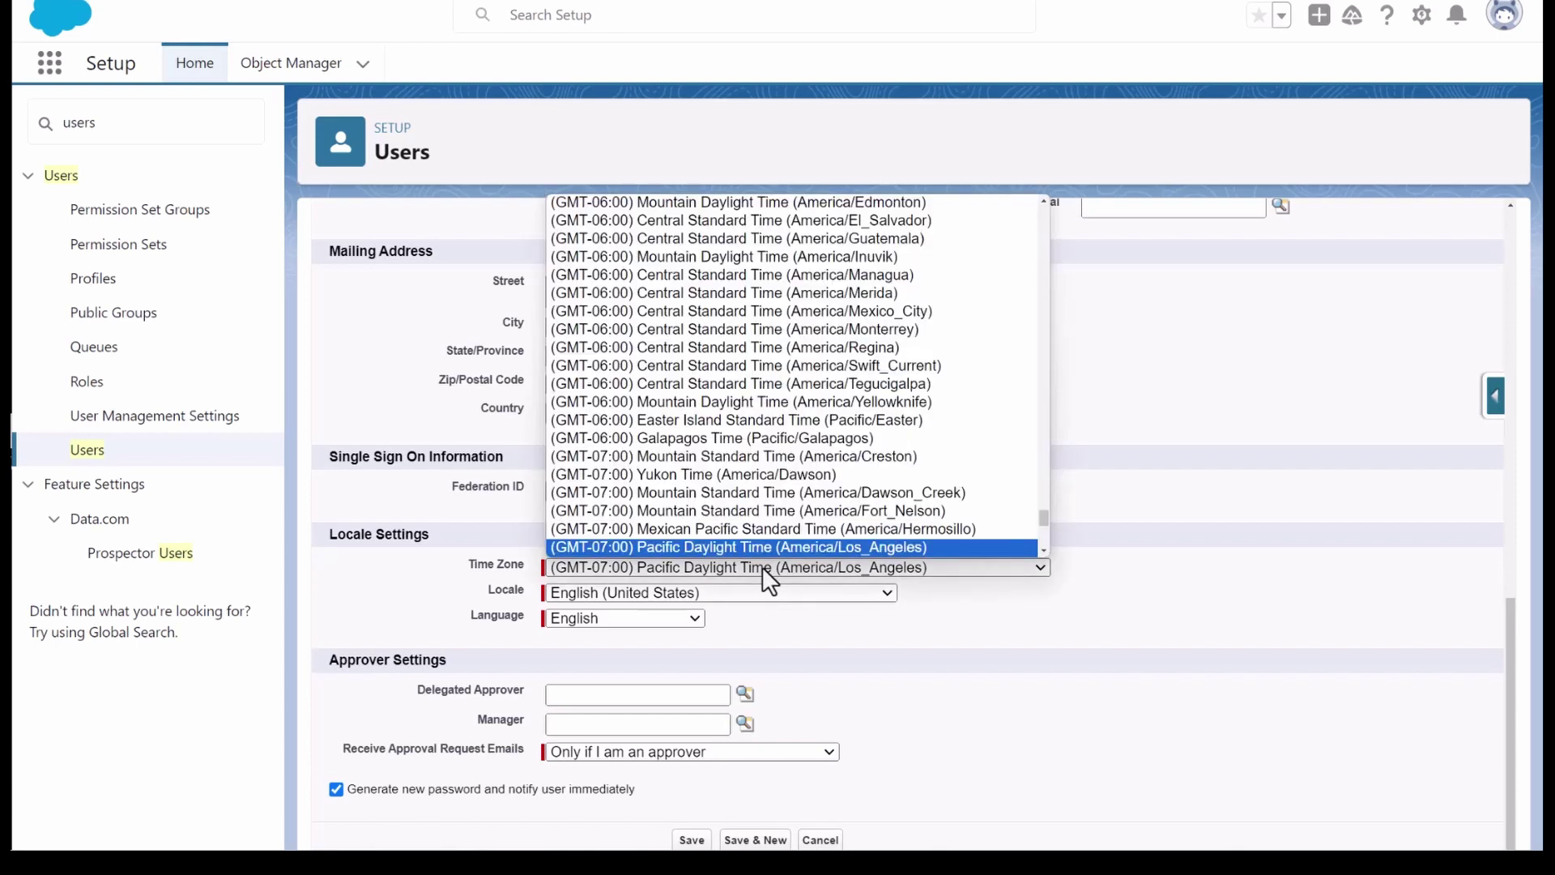
pyautogui.scroll(5, 822, 494)
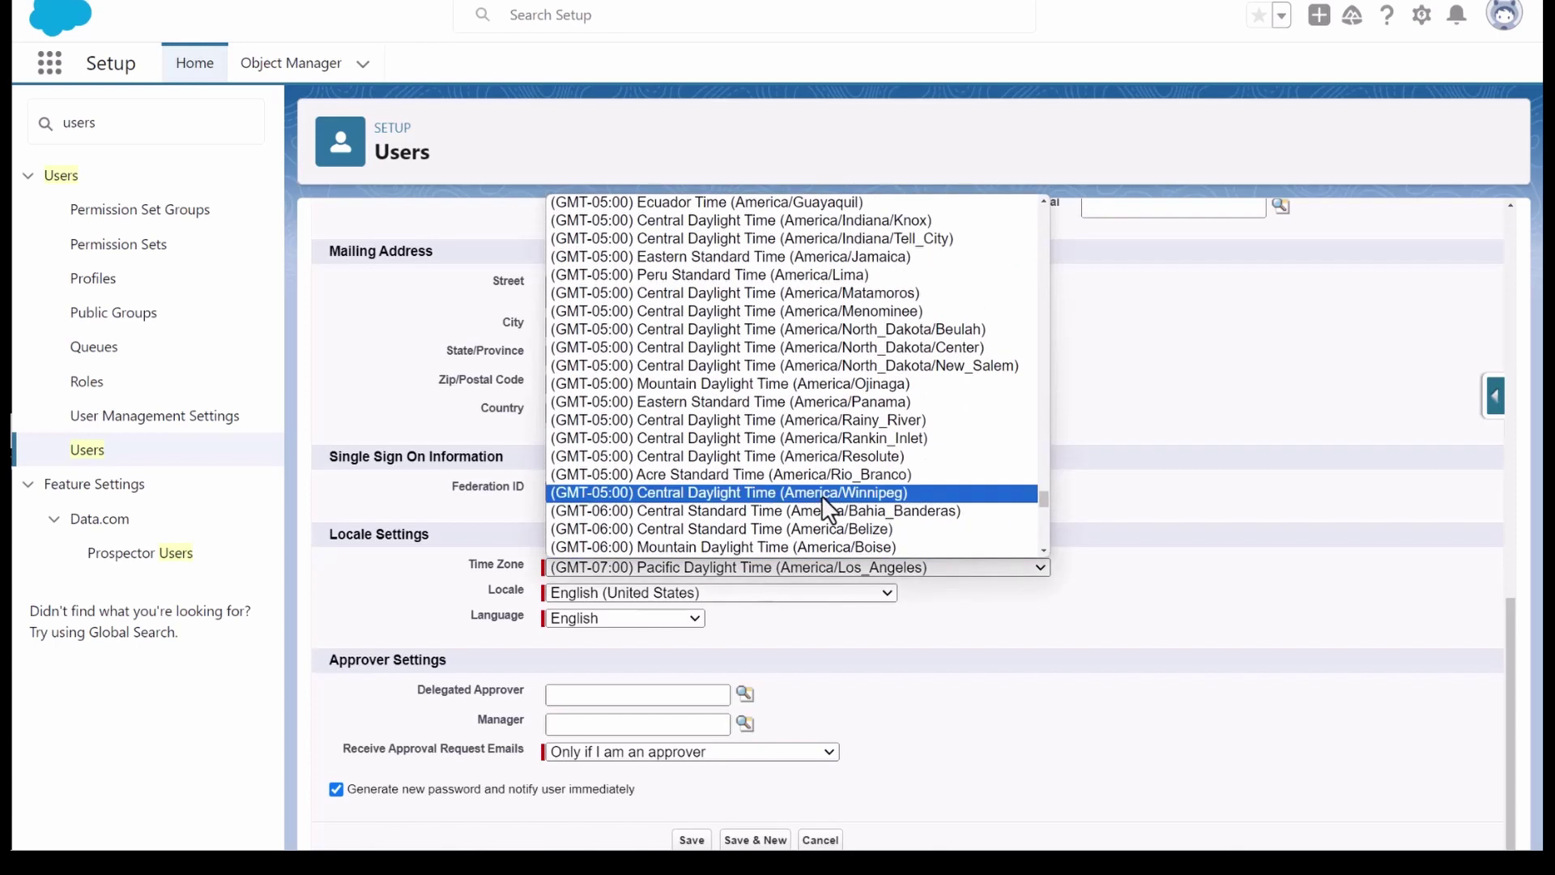
pyautogui.scroll(5, 821, 496)
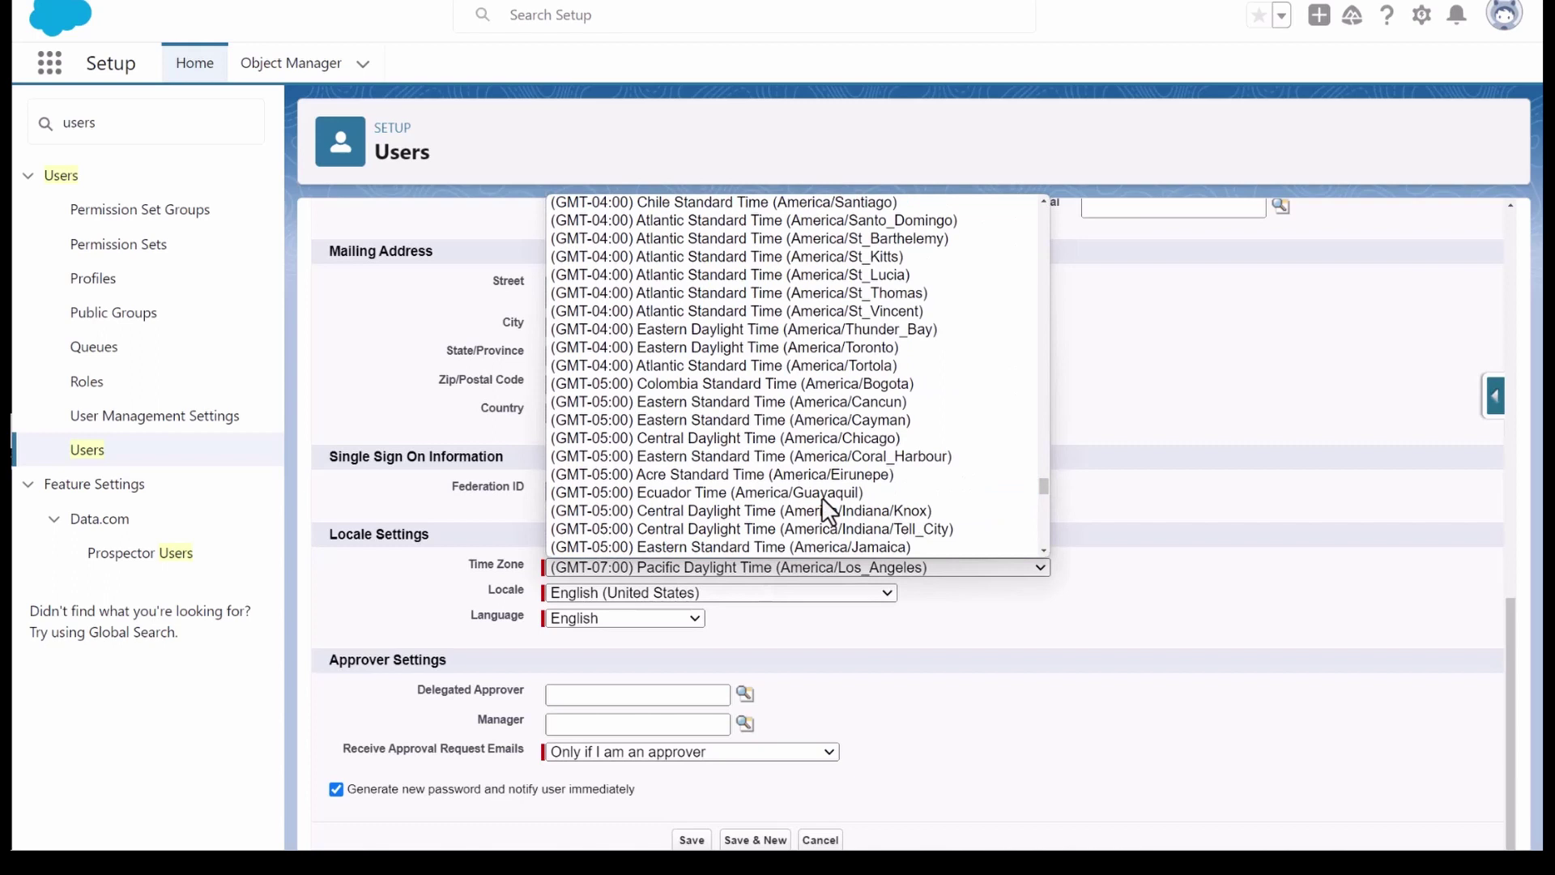
pyautogui.scroll(5, 819, 499)
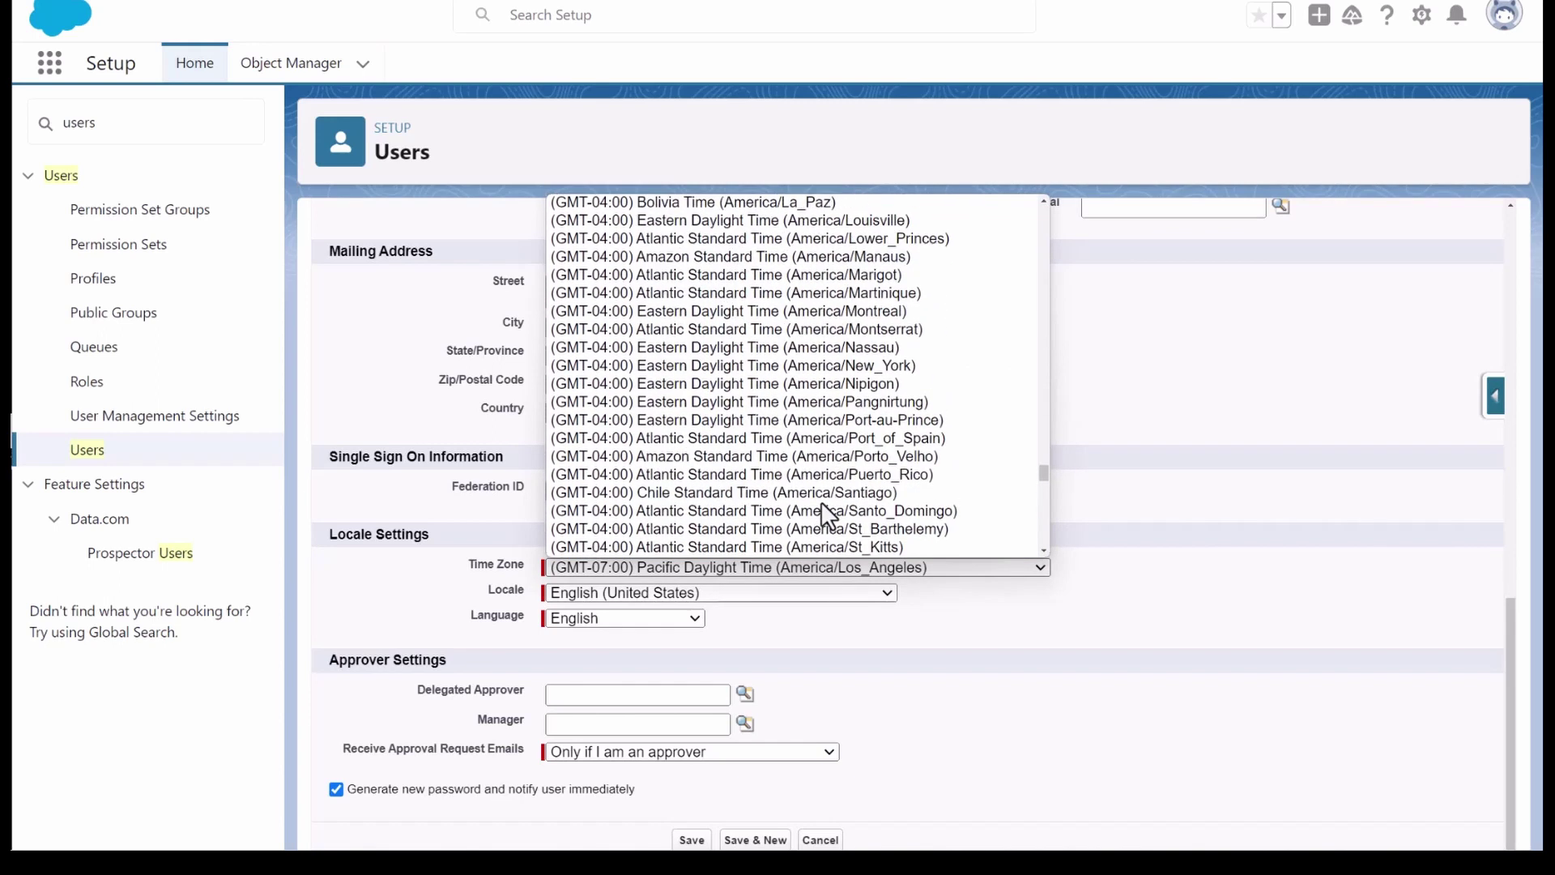
pyautogui.click(841, 367)
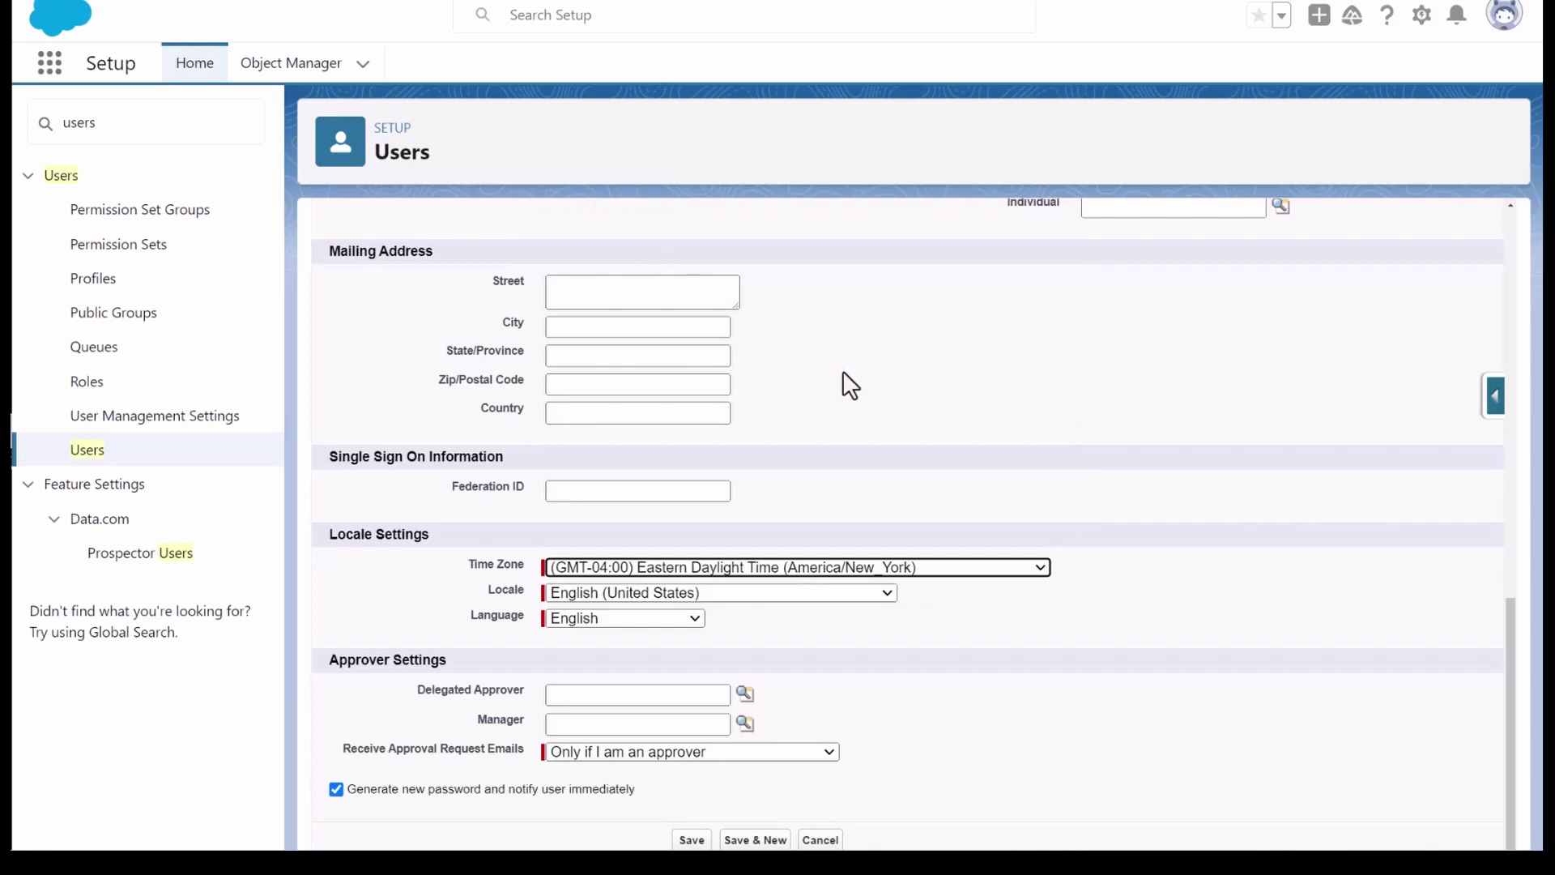
pyautogui.click(697, 617)
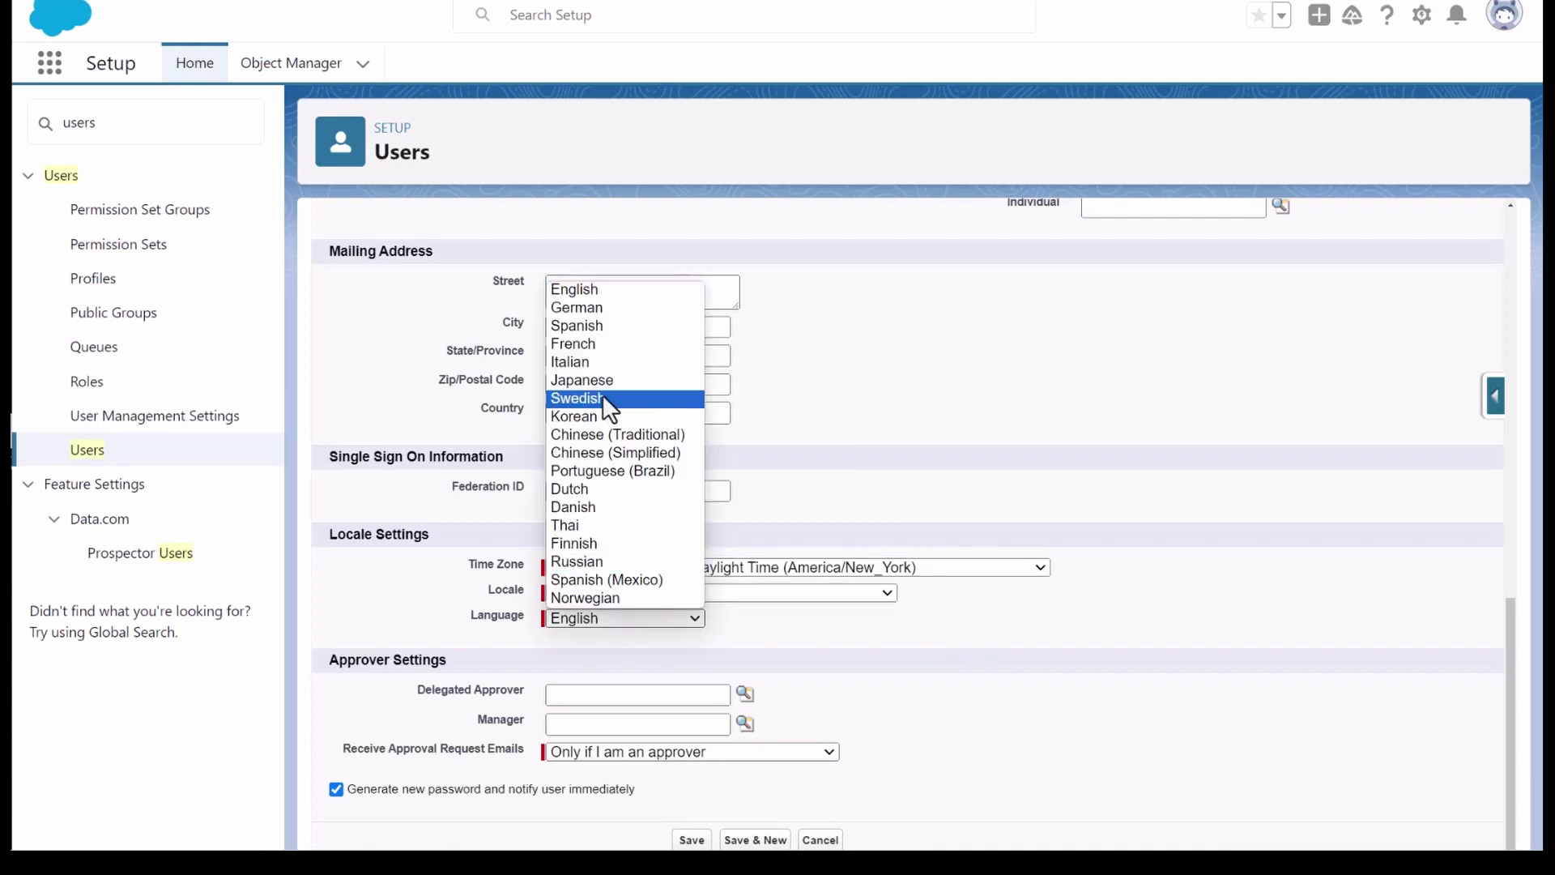
pyautogui.click(797, 629)
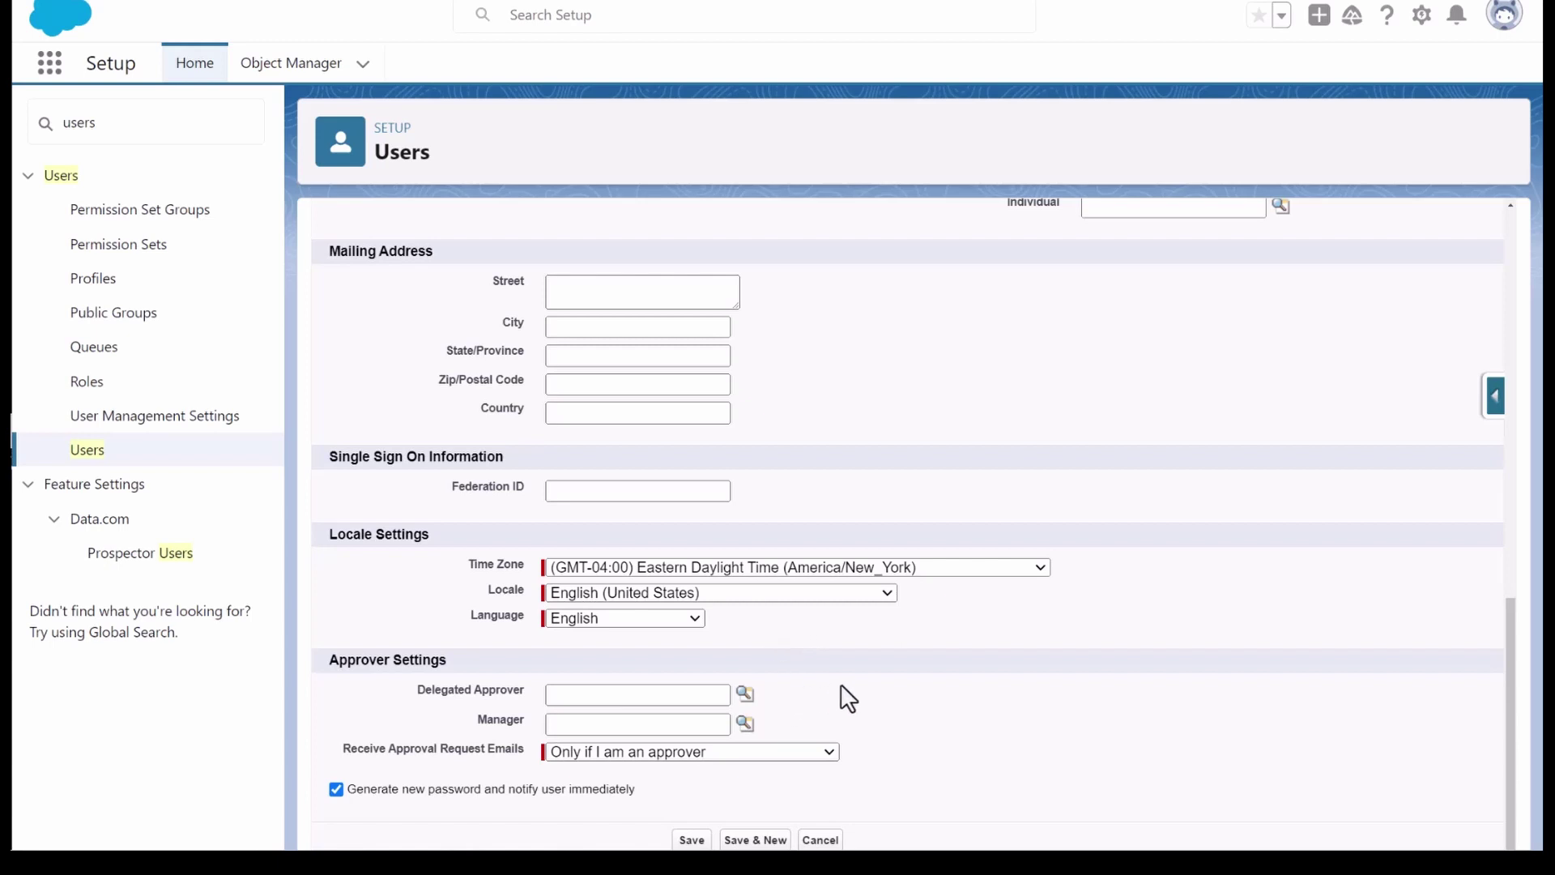
# - Save the new user, then edit and re-save the record
pyautogui.scroll(-1, 1127, 596)
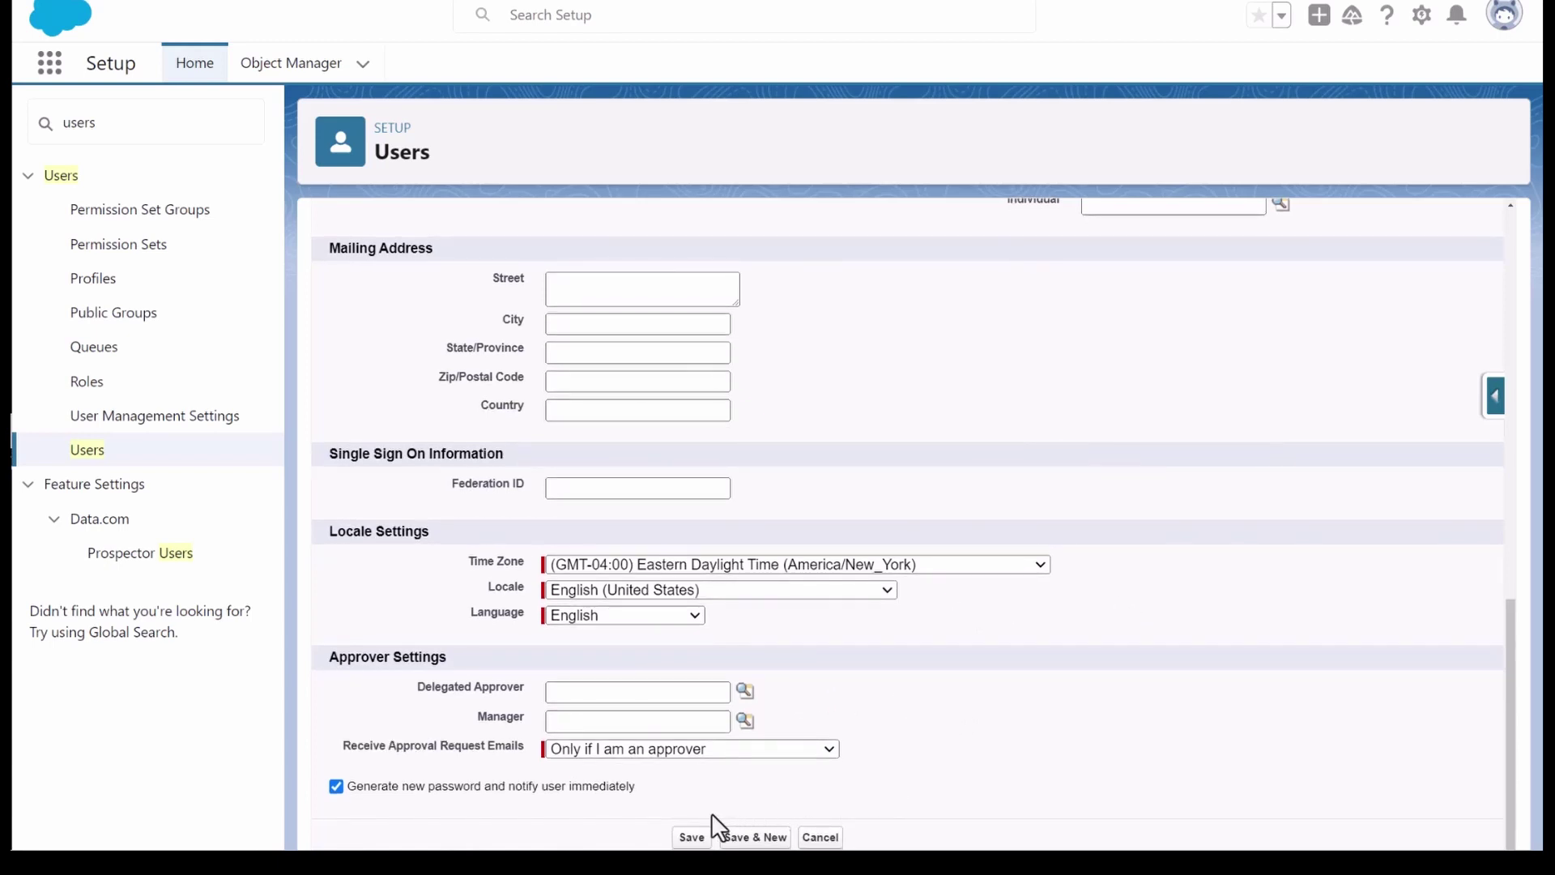
pyautogui.click(692, 839)
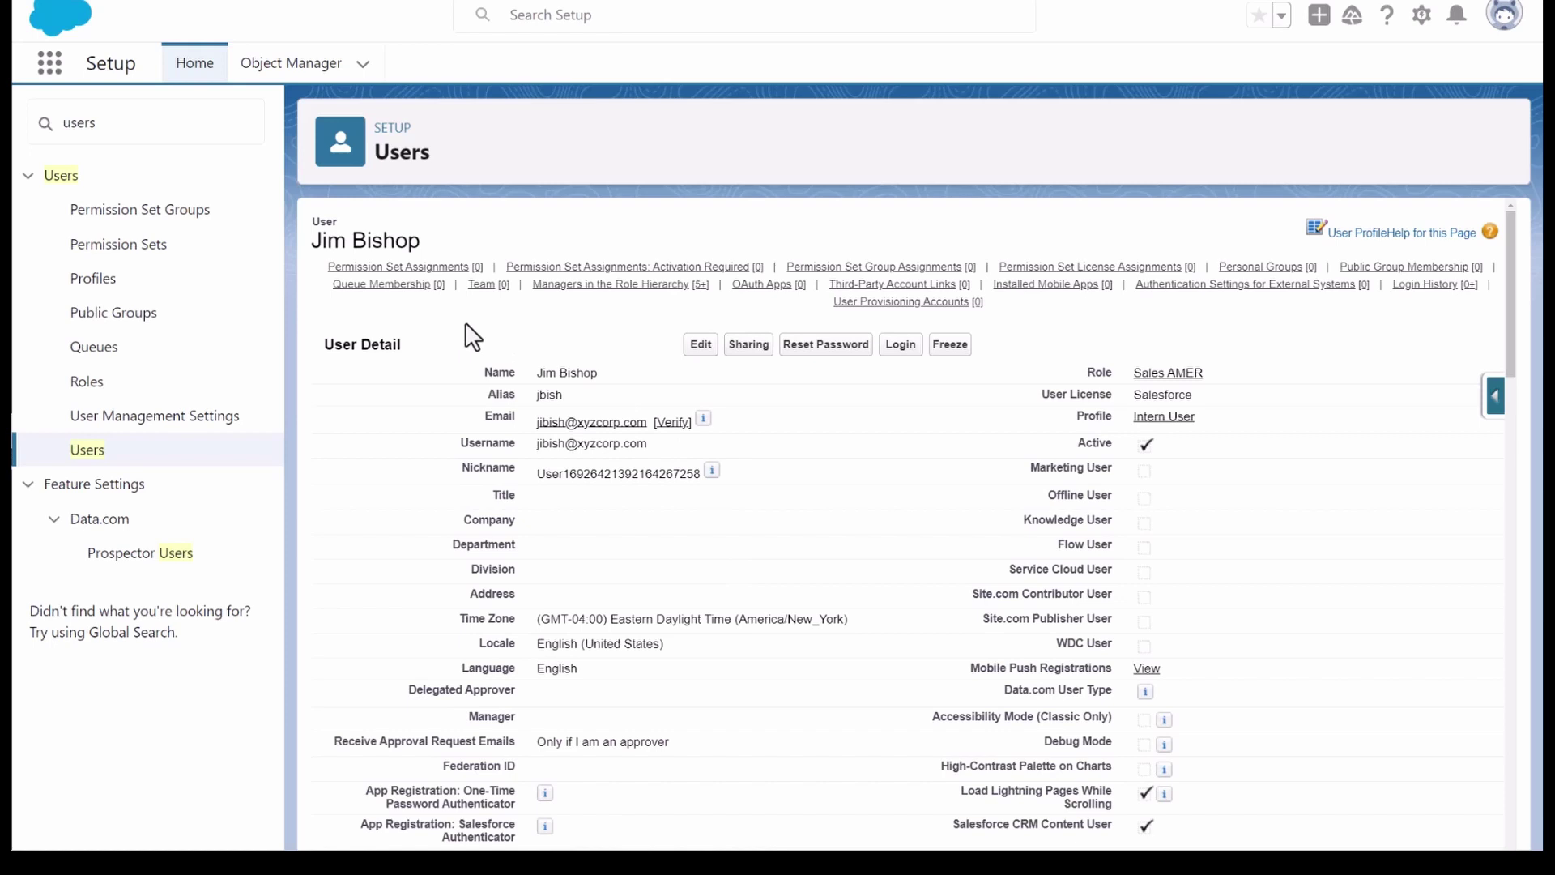
pyautogui.click(701, 347)
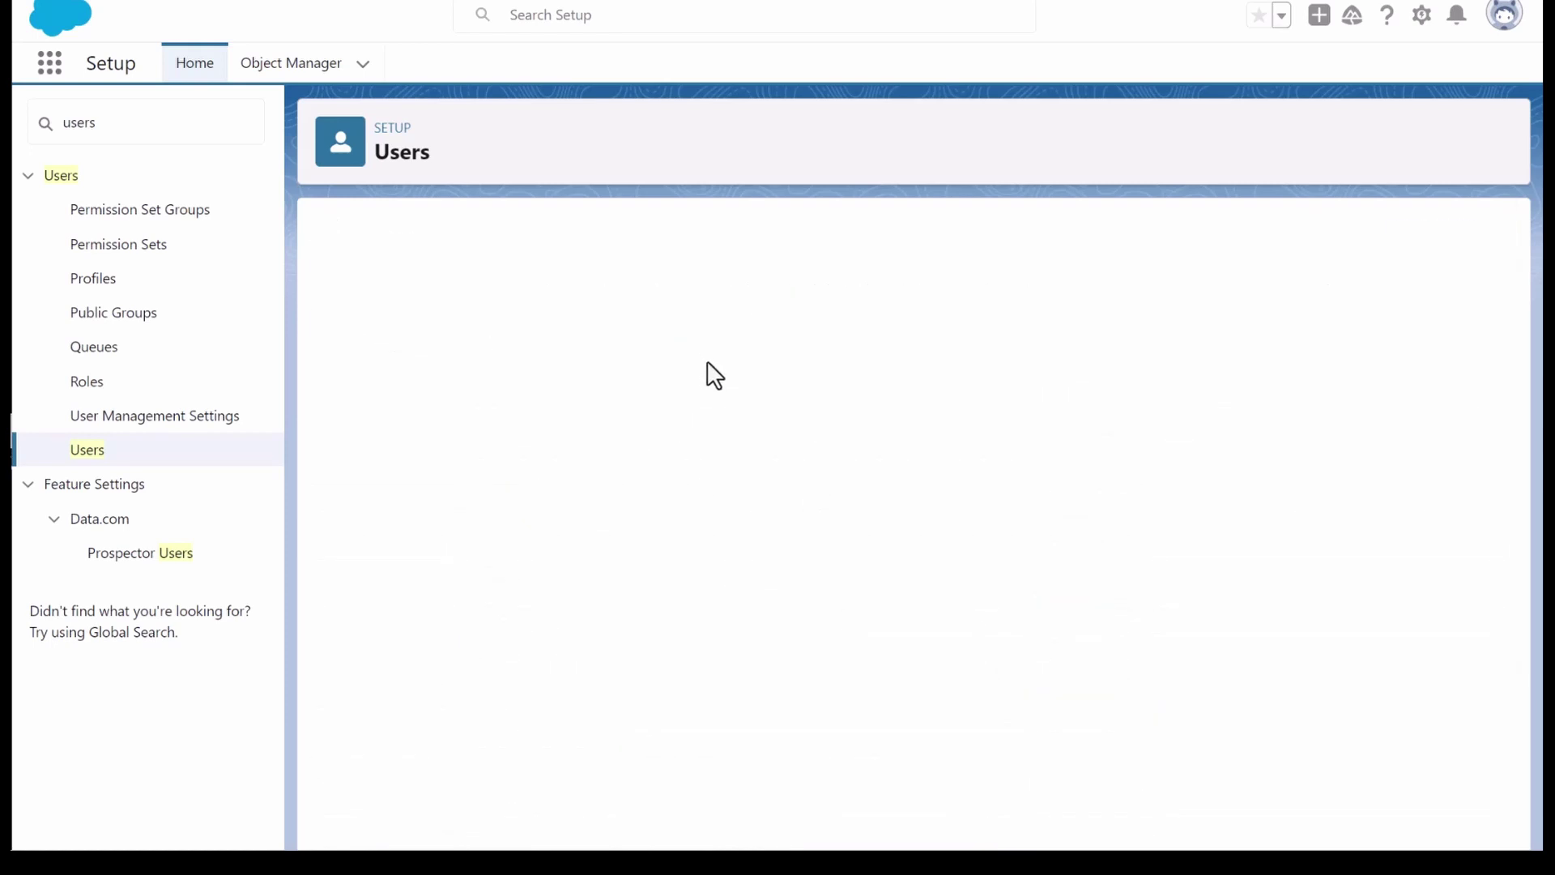
pyautogui.scroll(-15, 897, 450)
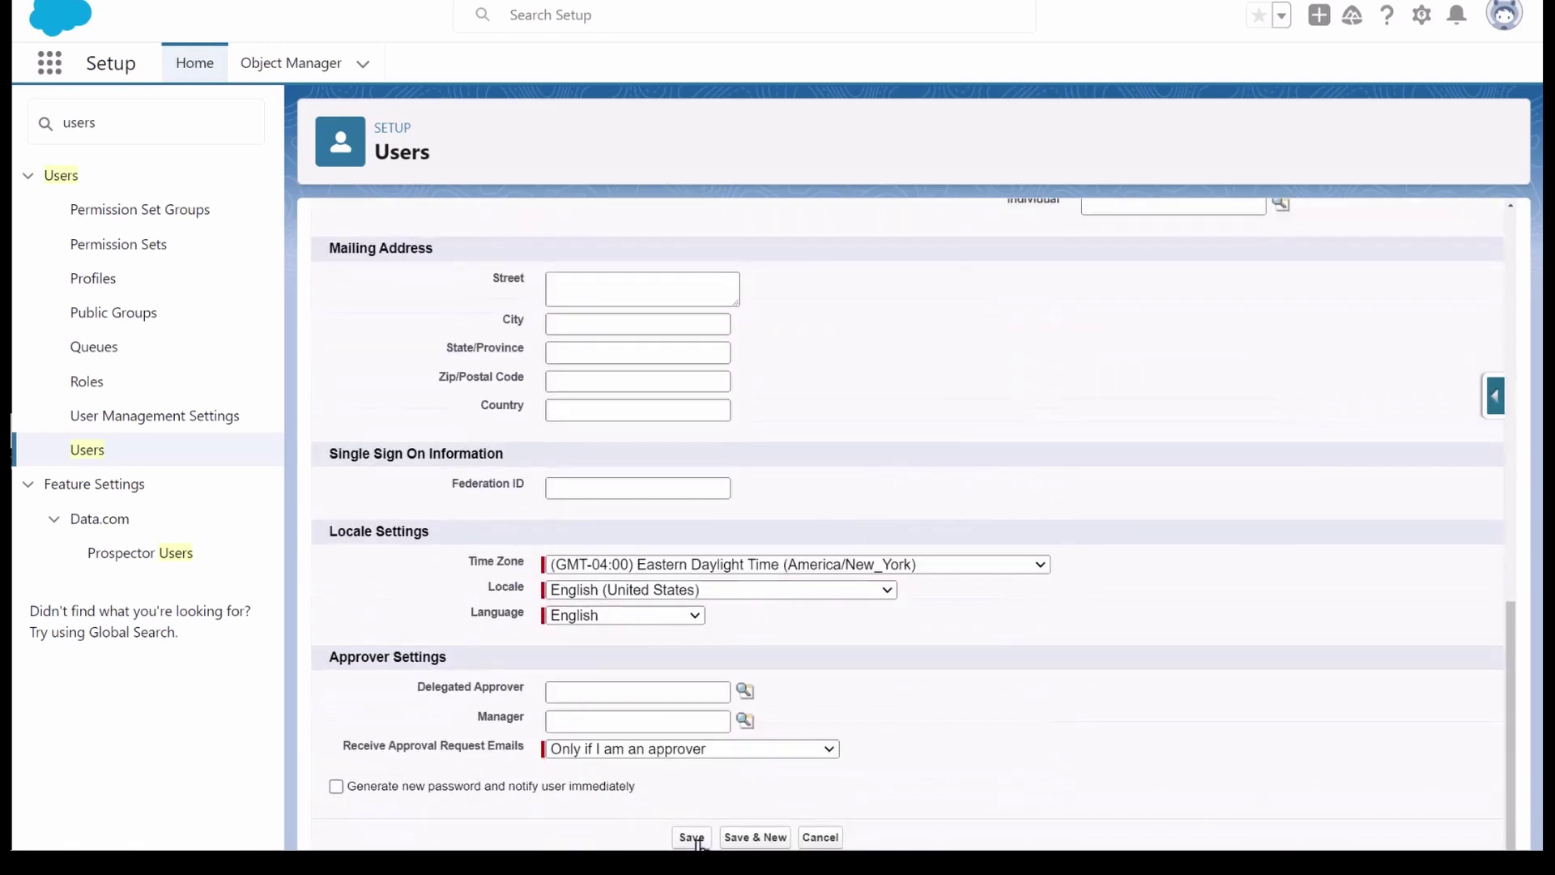
pyautogui.click(694, 838)
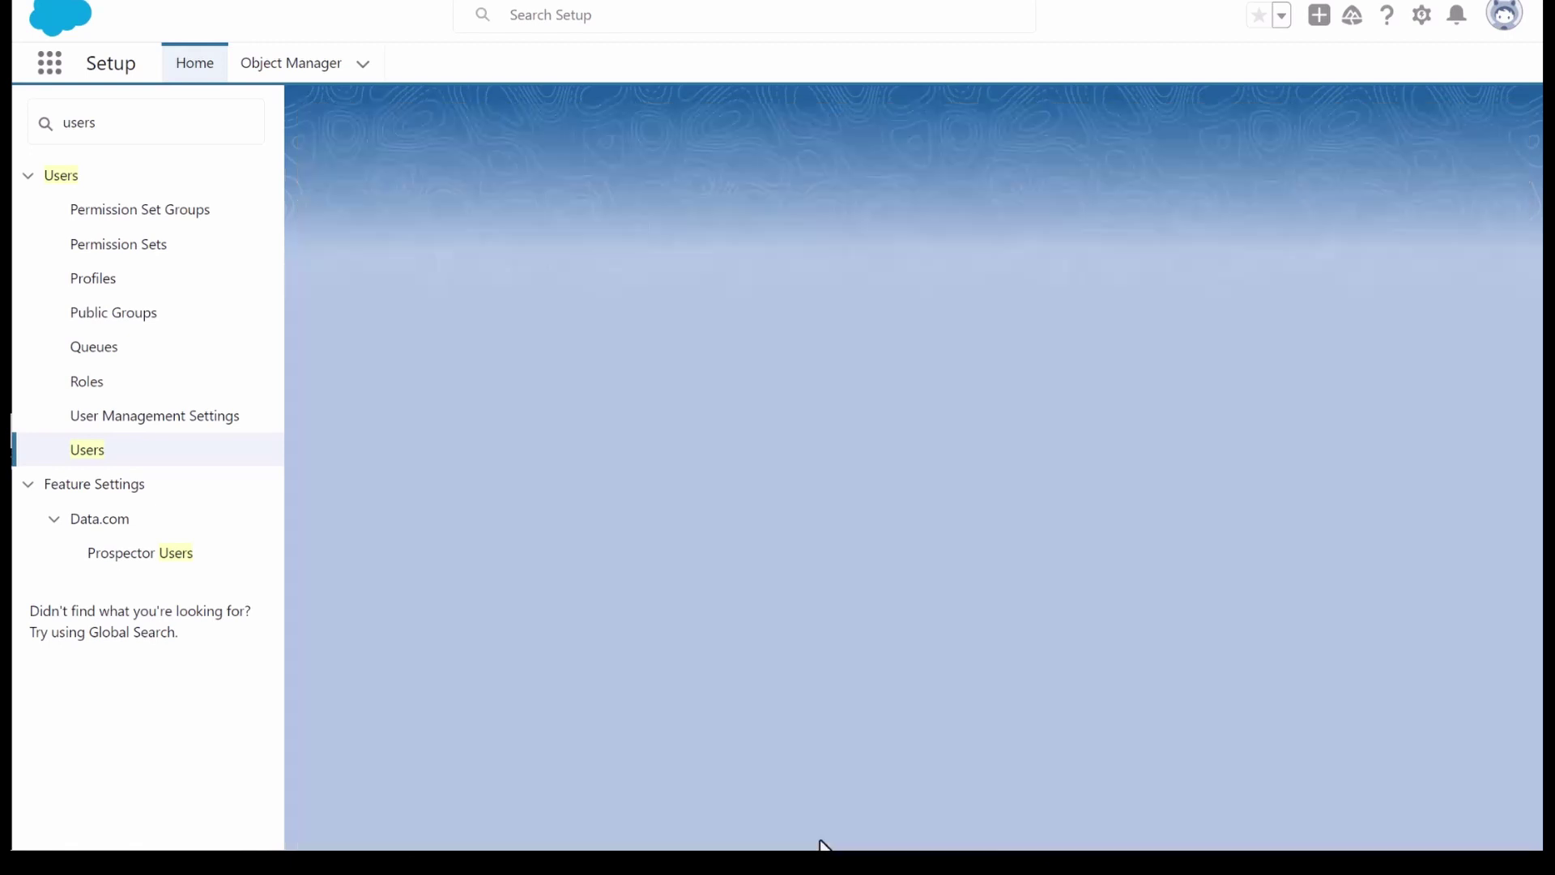
pyautogui.scroll(-4, 873, 559)
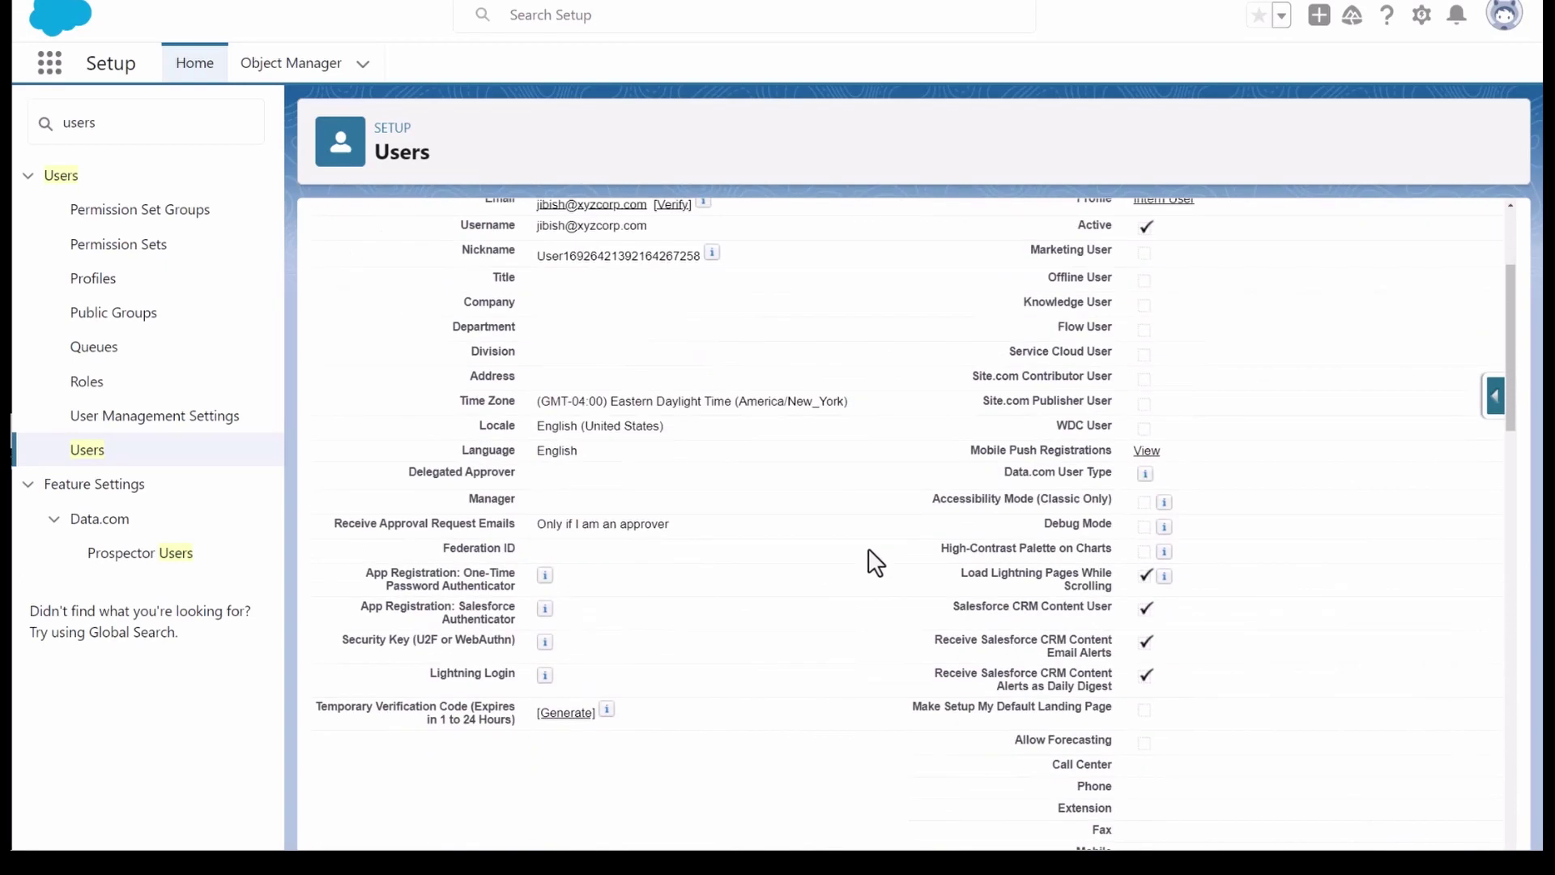
pyautogui.scroll(4, 873, 557)
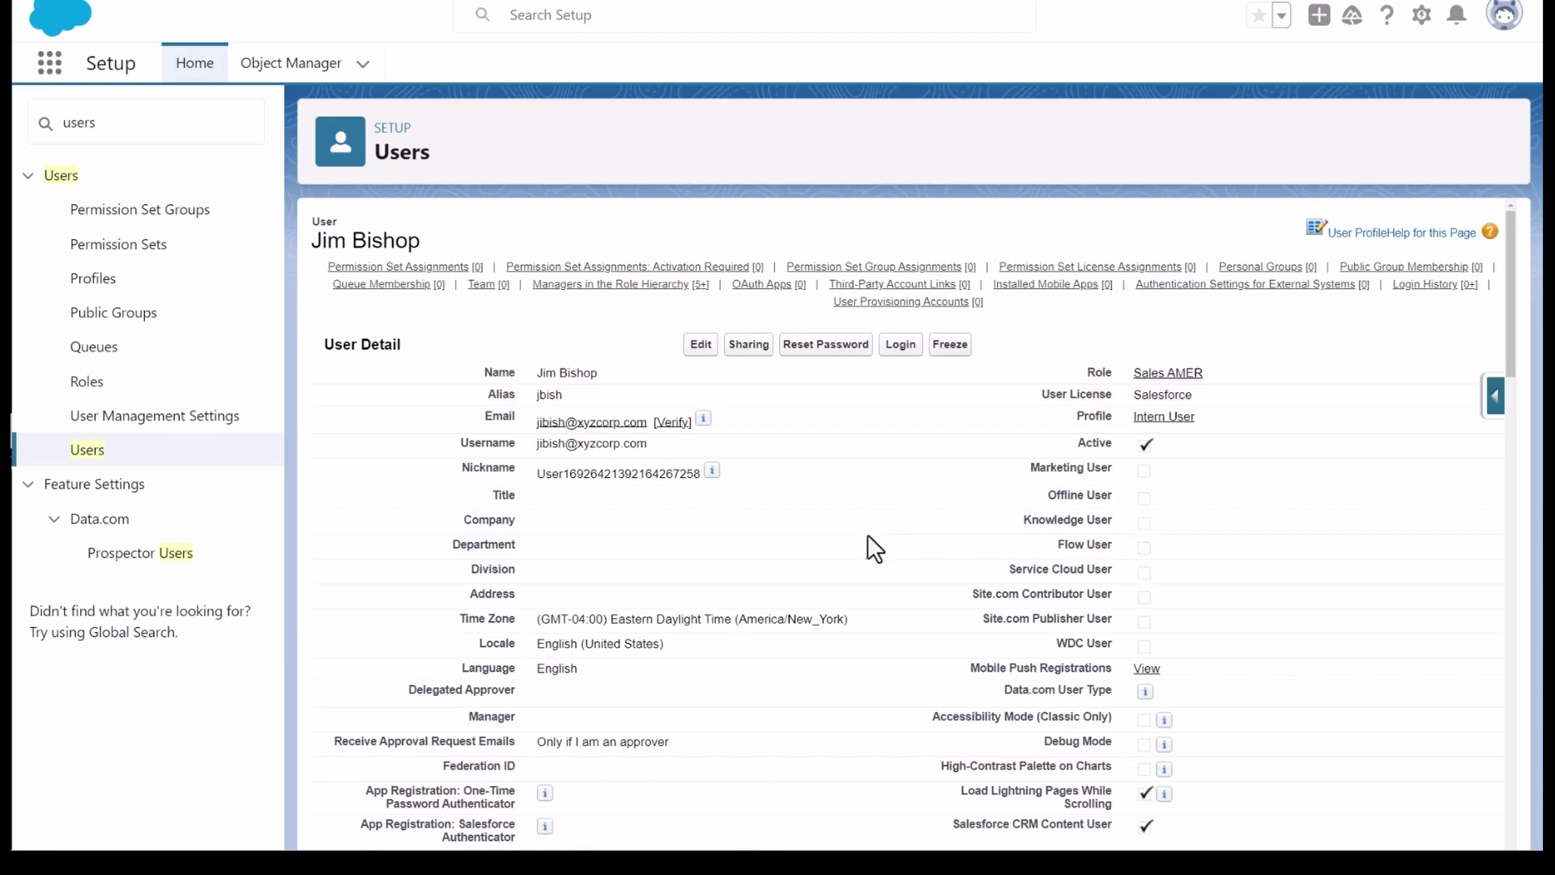
pyautogui.moveTo(135, 128); pyautogui.dragTo(56, 121)
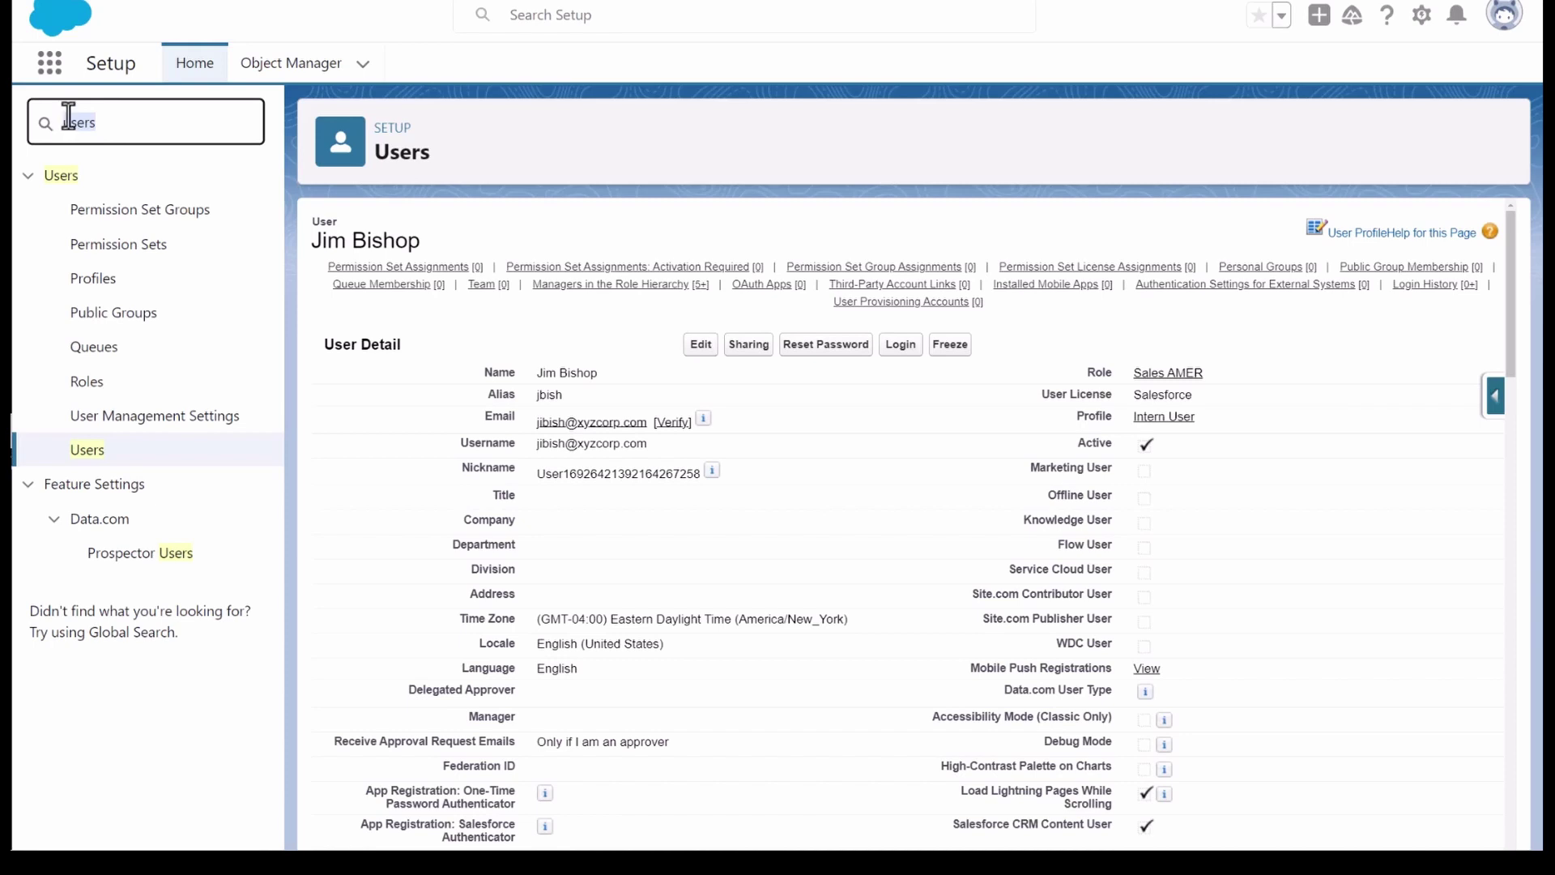
# - Search Setup for 'company' and open Company Information to view the org's default time zone
pyautogui.write('company')
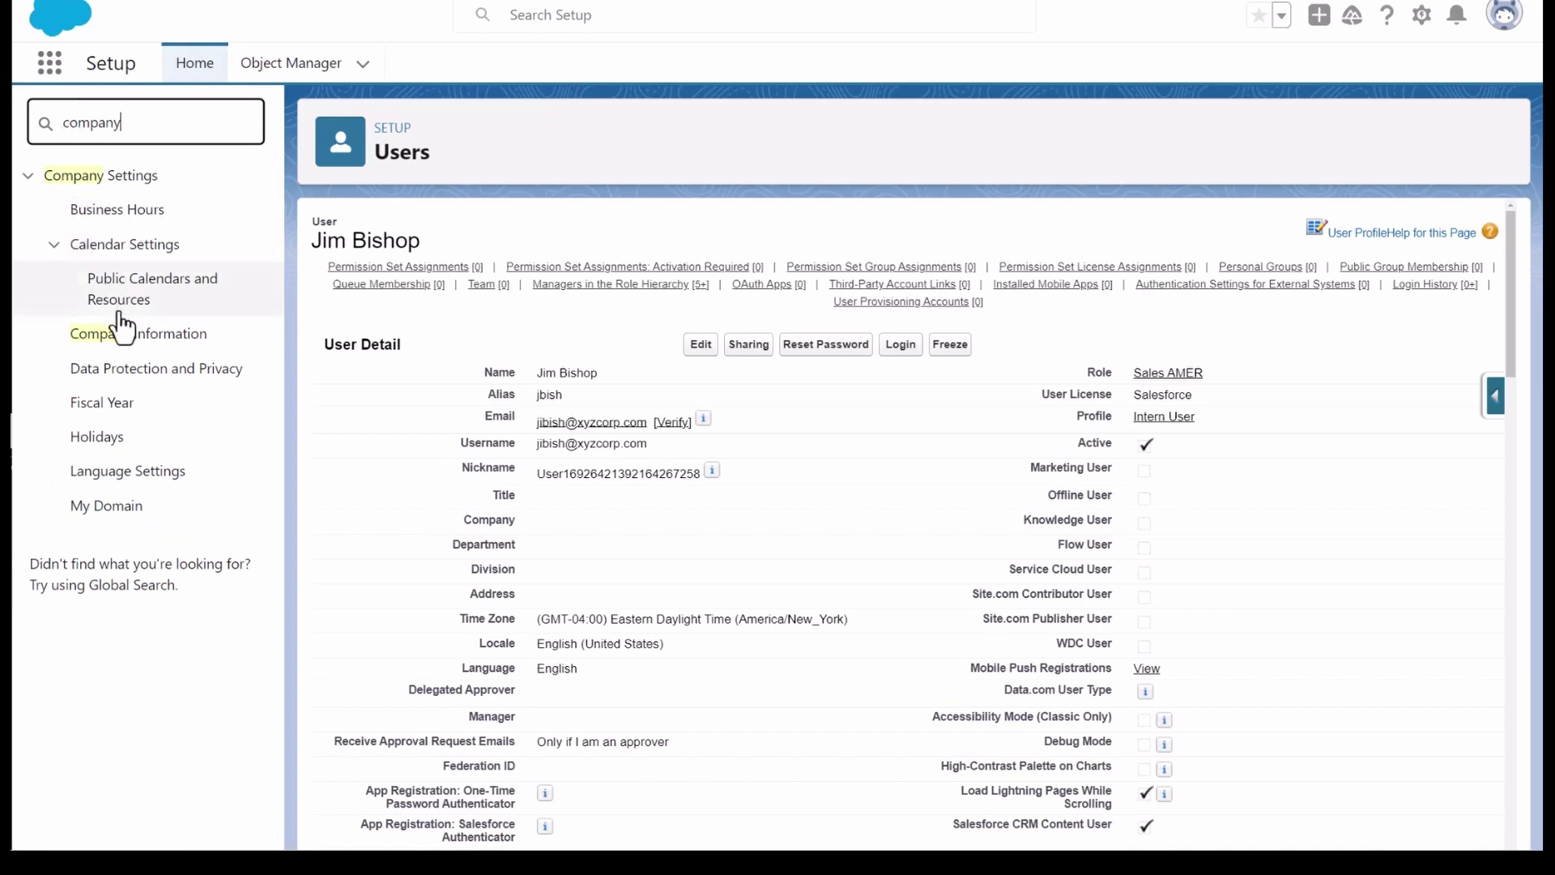
pyautogui.click(142, 339)
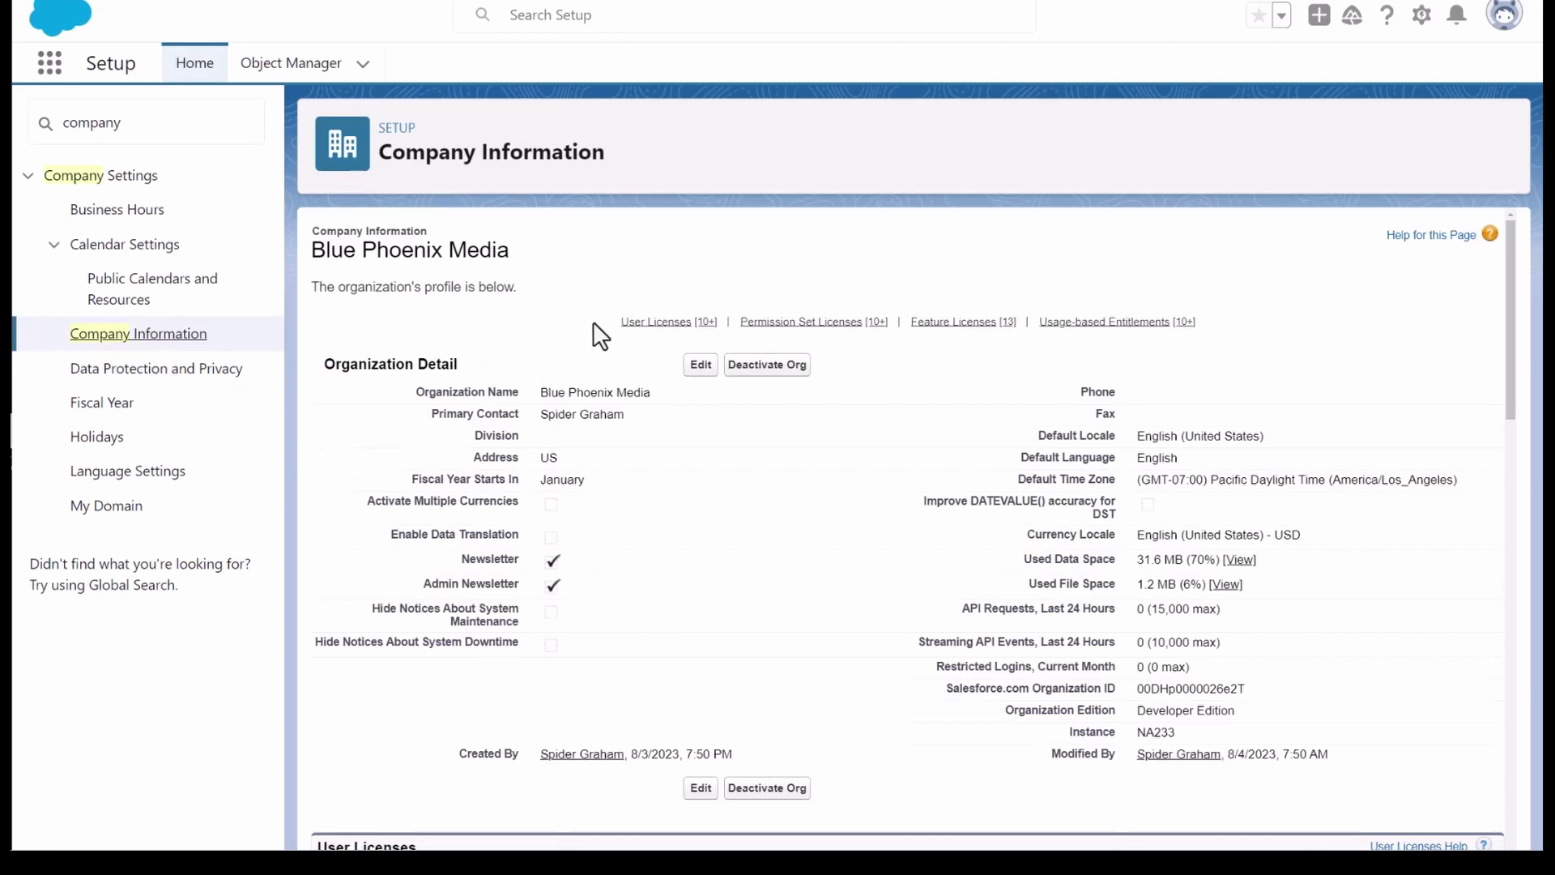
pyautogui.moveTo(635, 328)
# - Search Setup for 'users' and open the All Users list to find the new Intern User
pyautogui.moveTo(173, 121); pyautogui.dragTo(55, 113)
pyautogui.write('users')
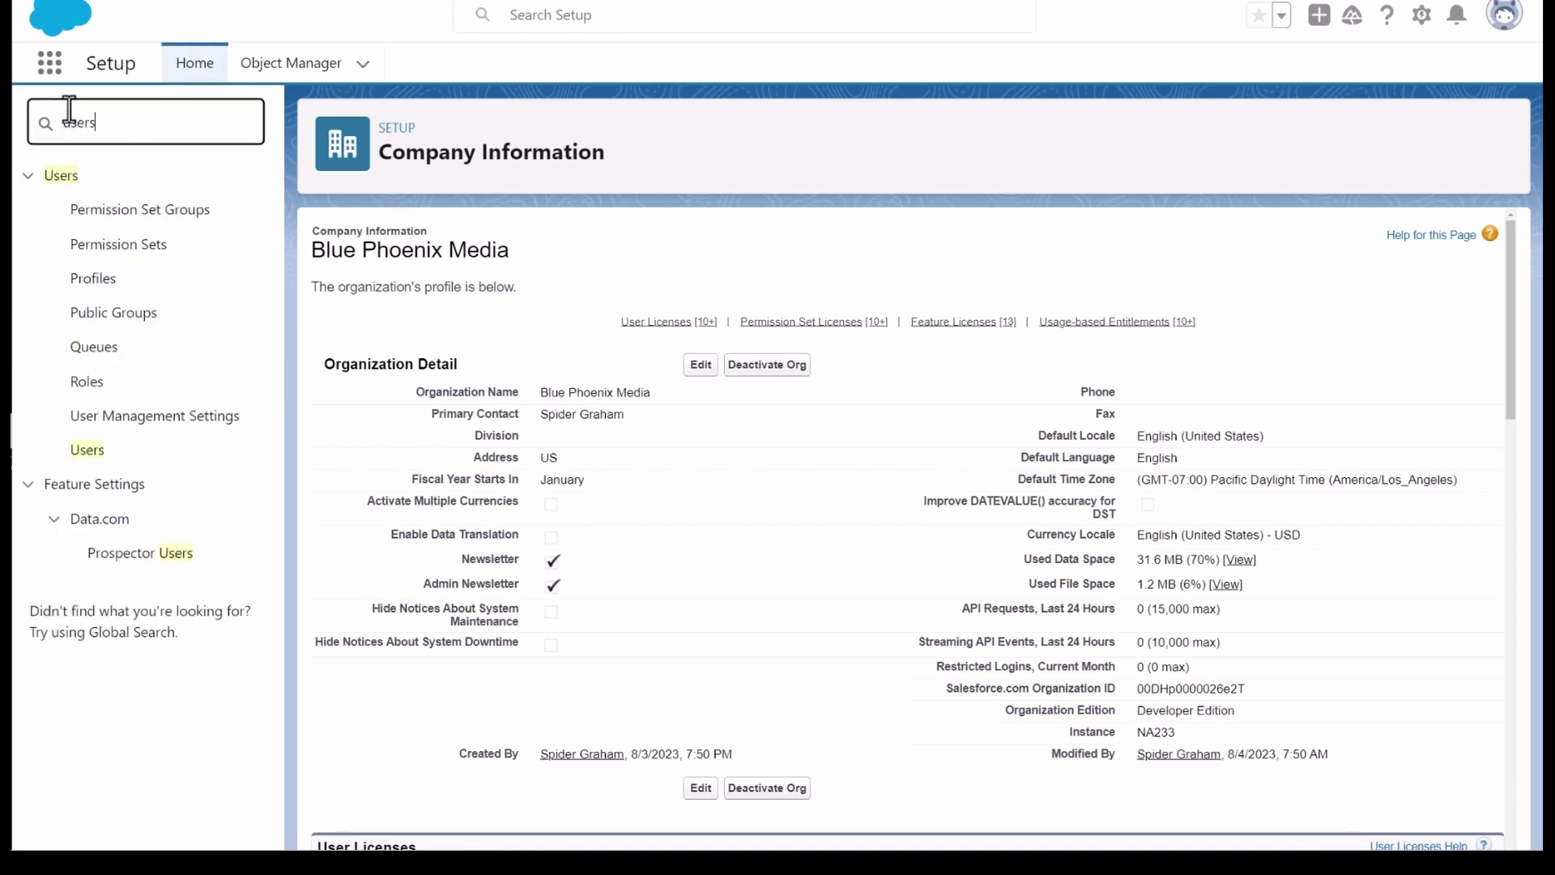
pyautogui.click(95, 462)
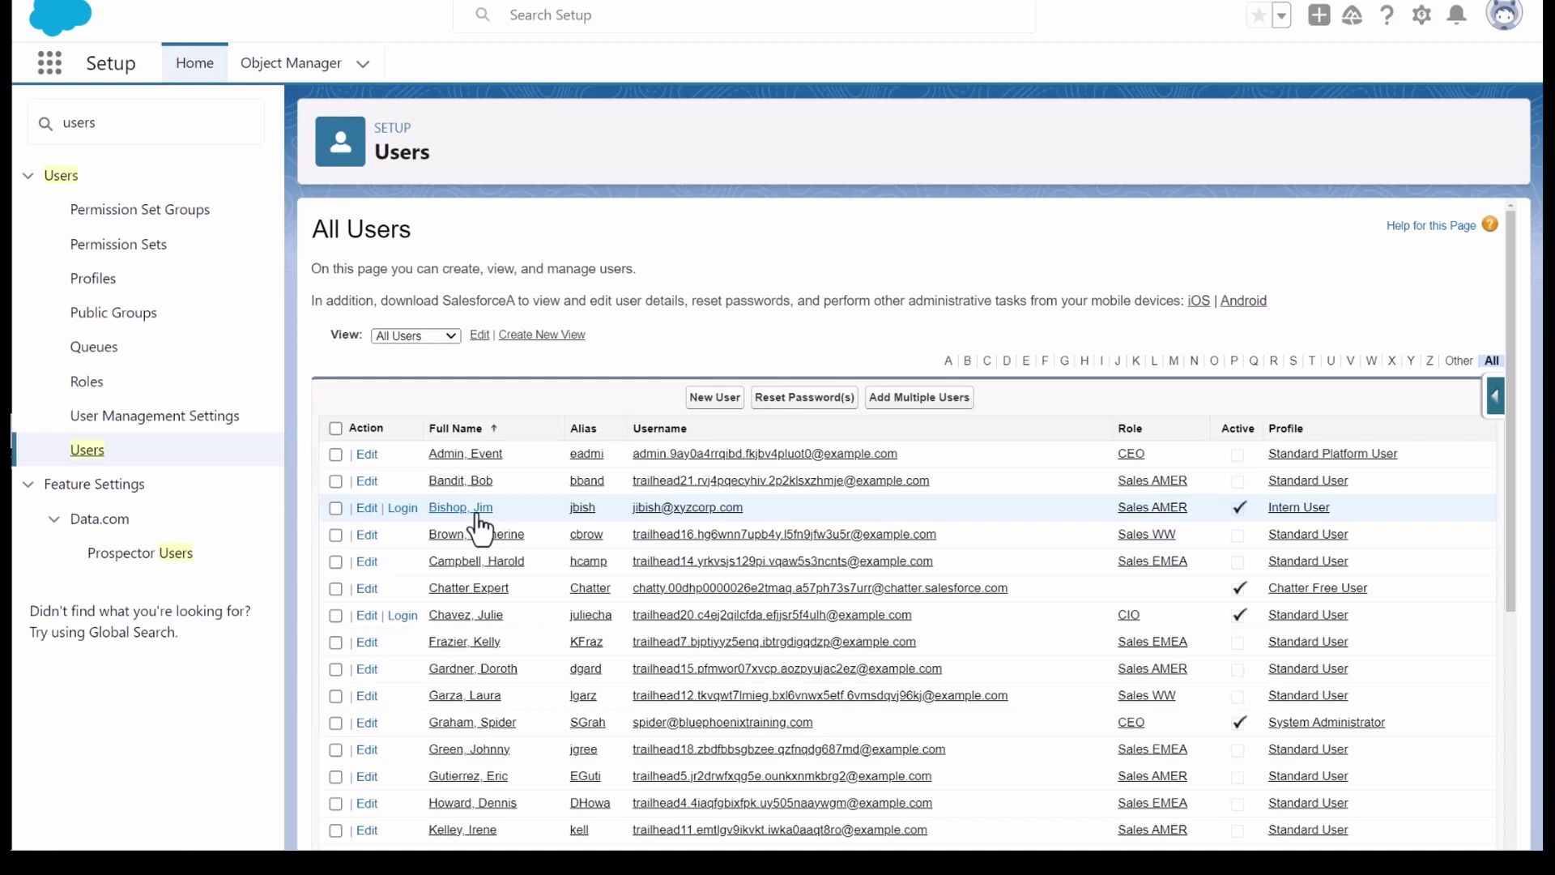
pyautogui.scroll(-1, 839, 795)
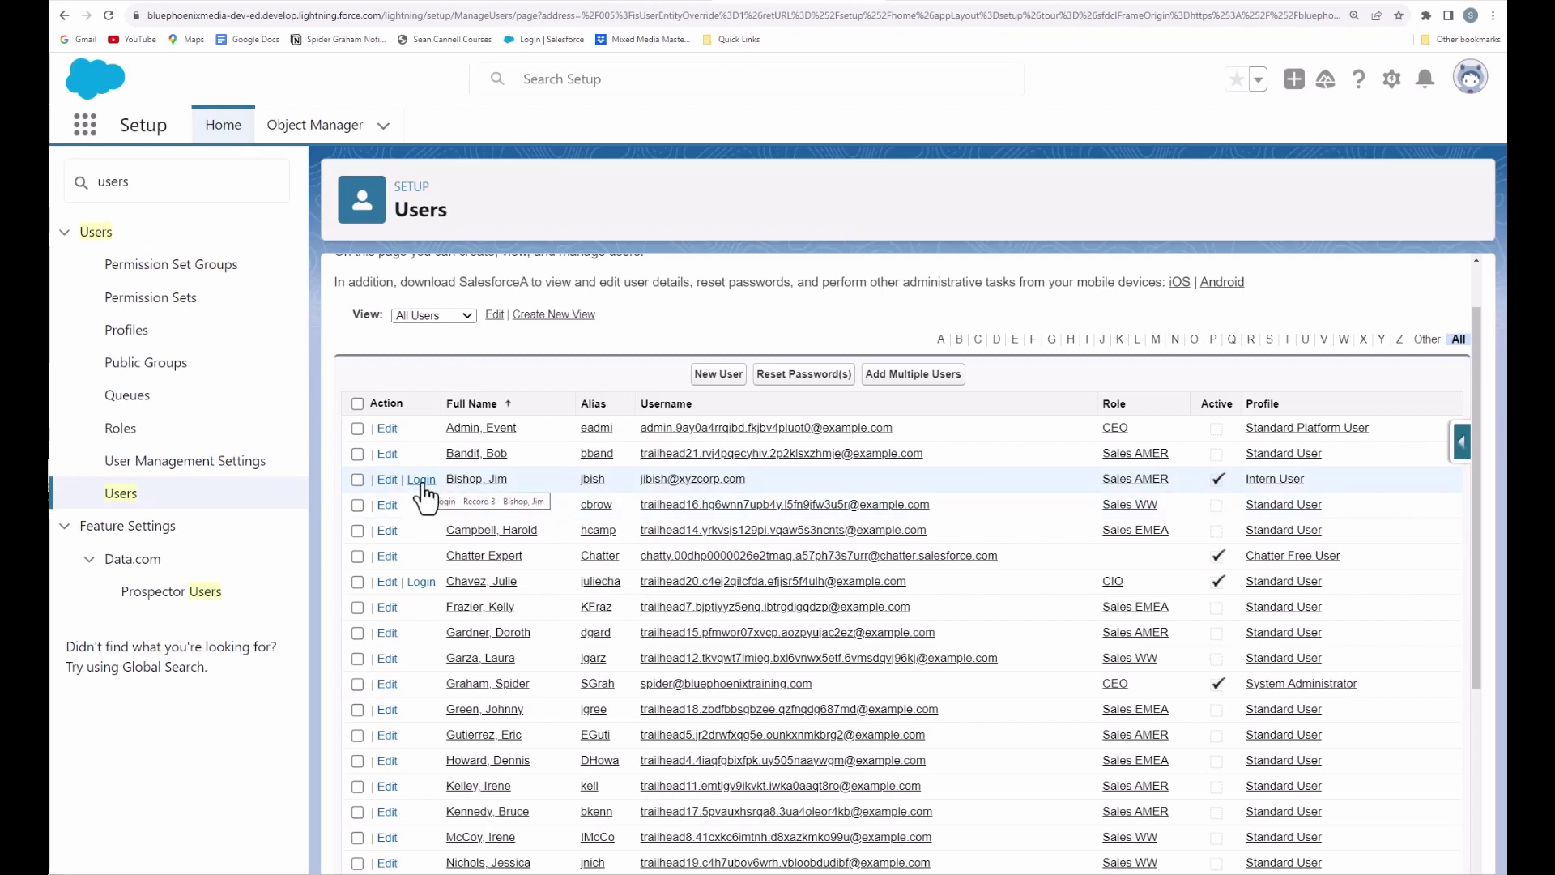
# - Log in as the new intern user, dismiss the Lightning welcome, and view Opportunities
pyautogui.click(422, 485)
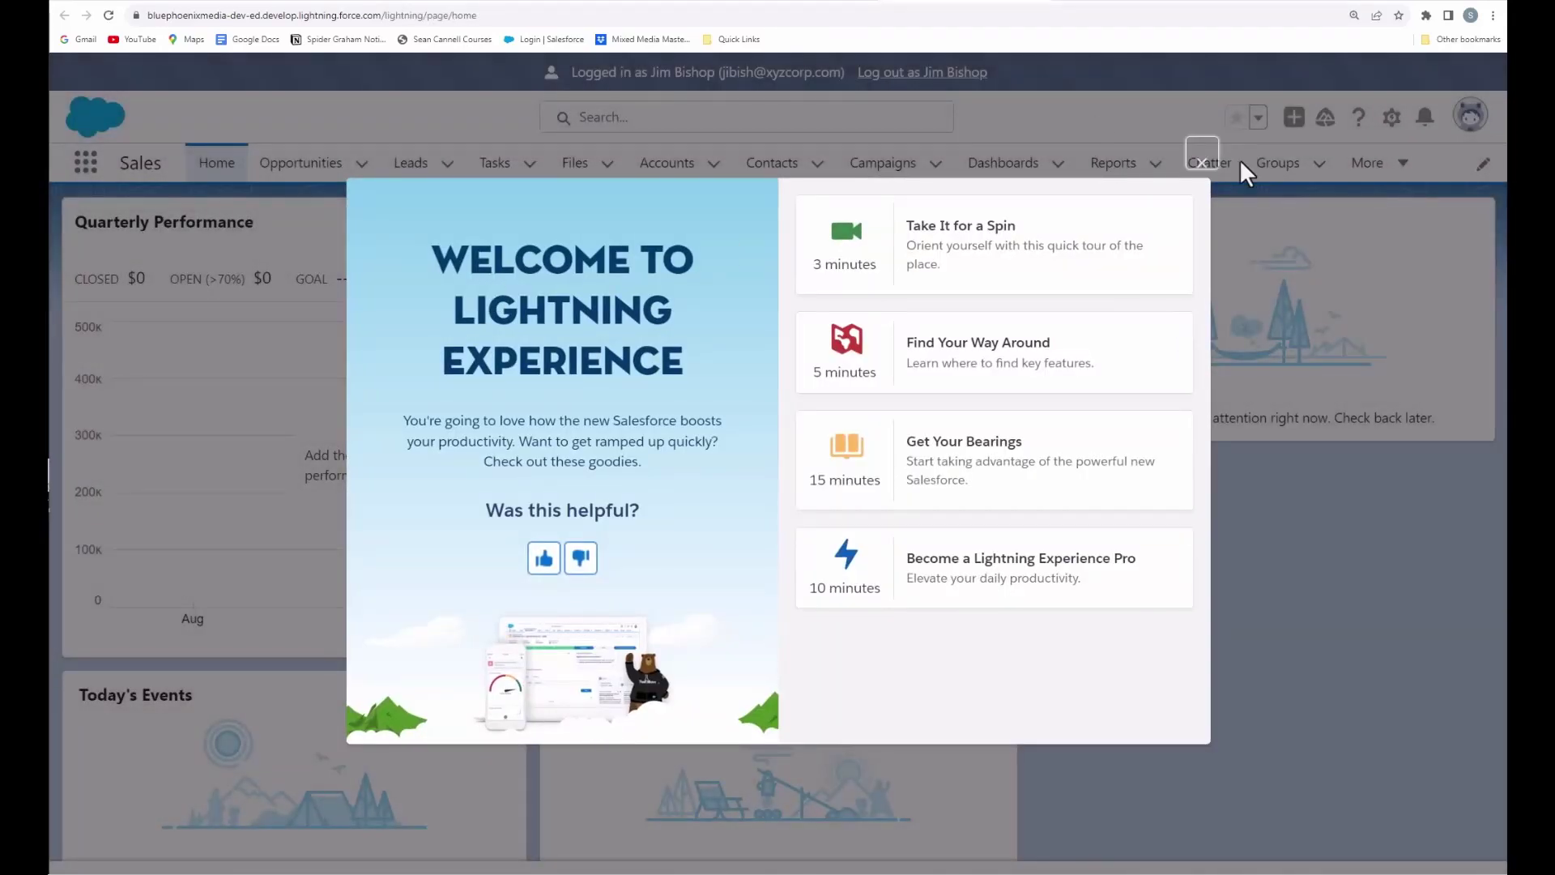
pyautogui.click(1203, 162)
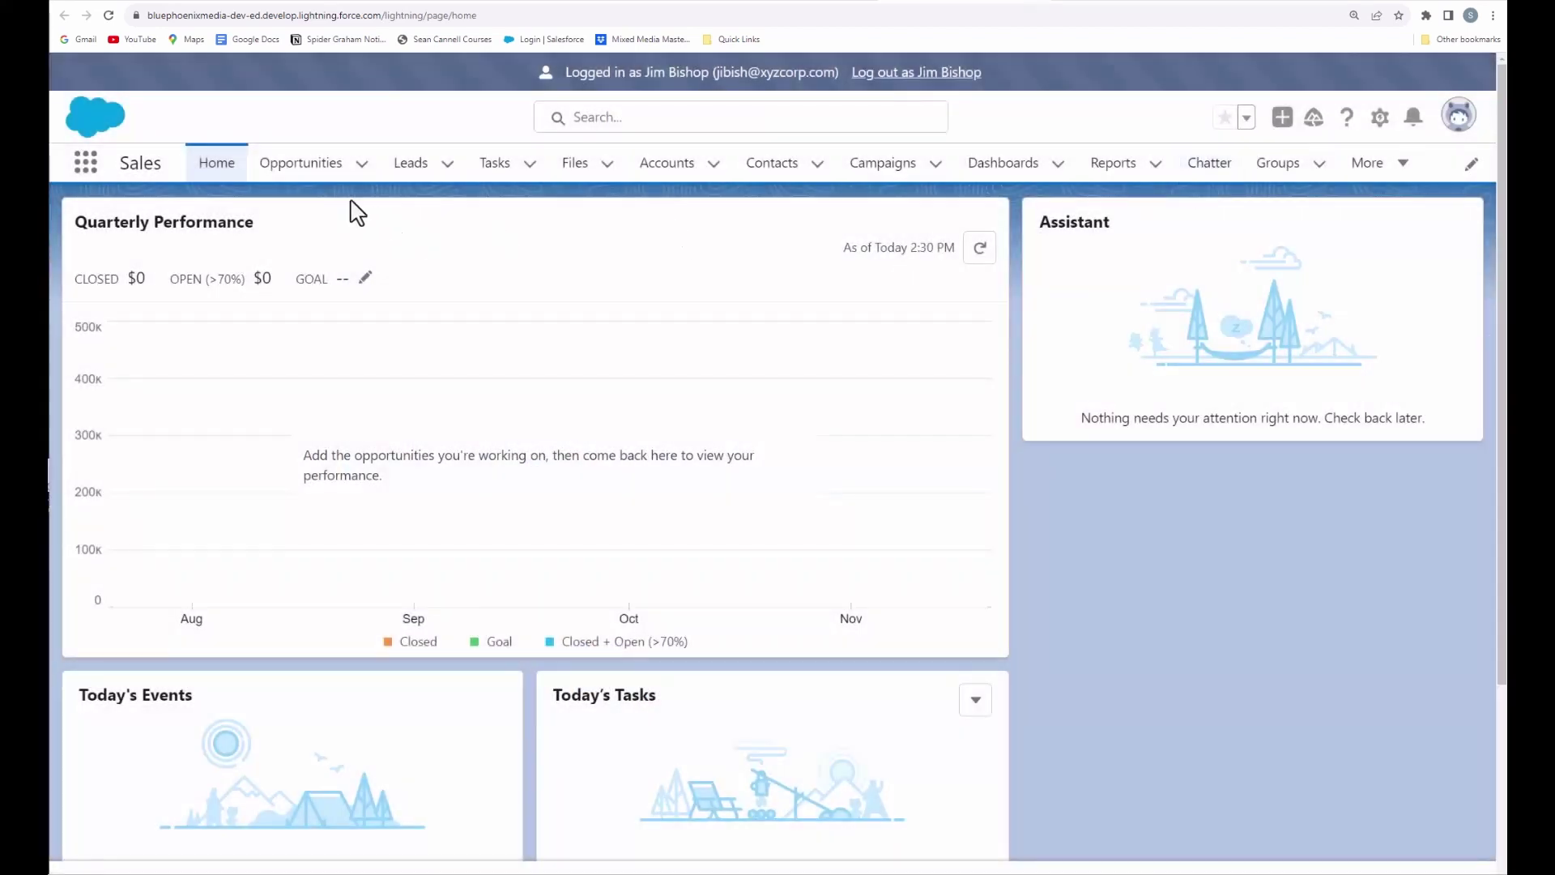
pyautogui.click(326, 171)
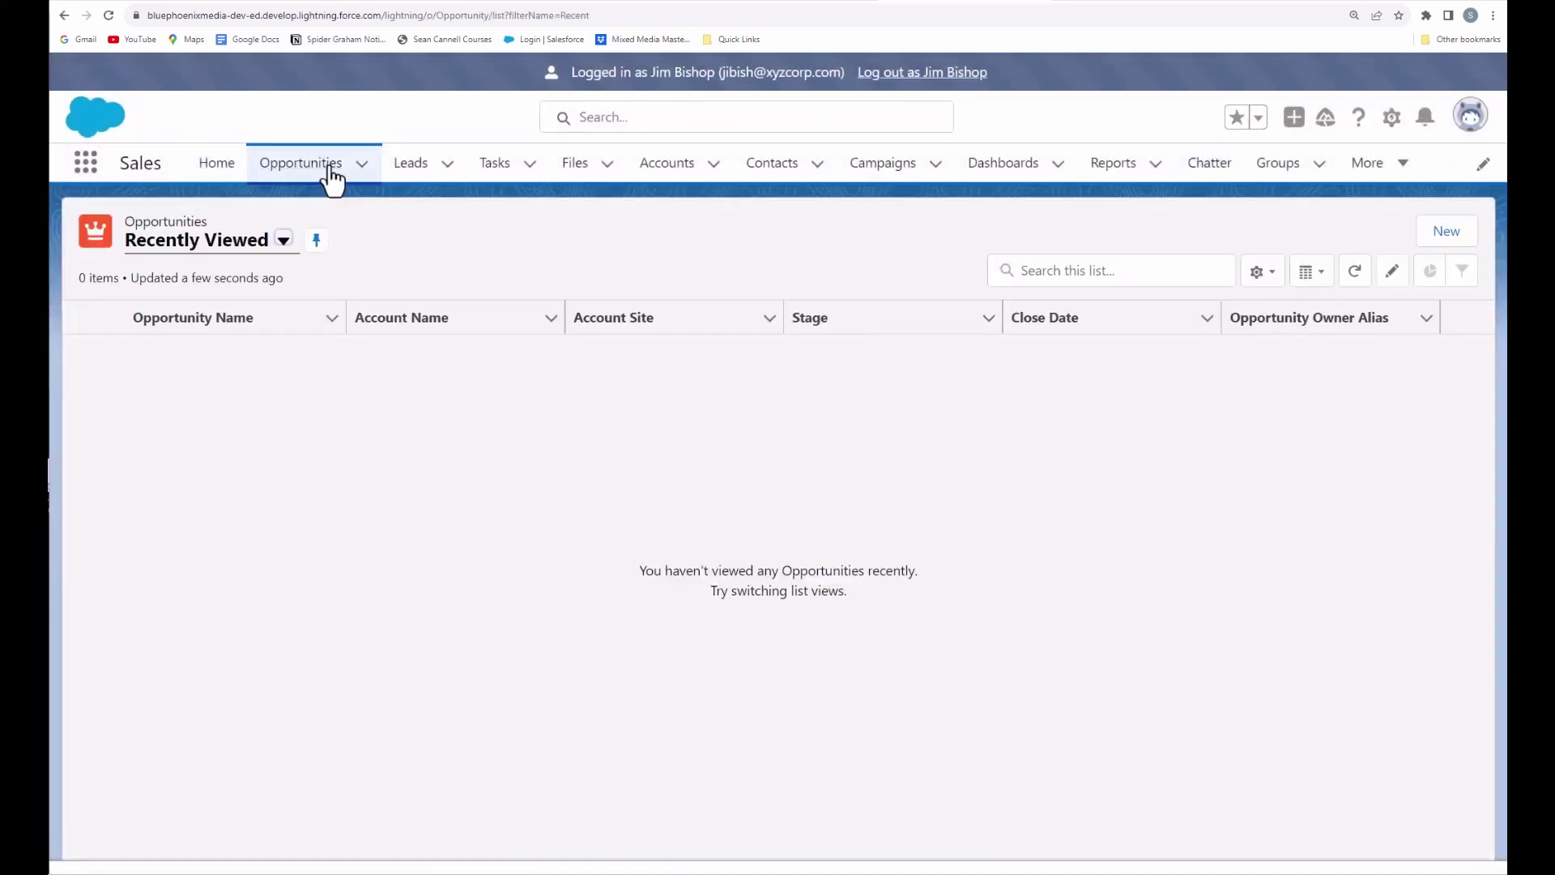